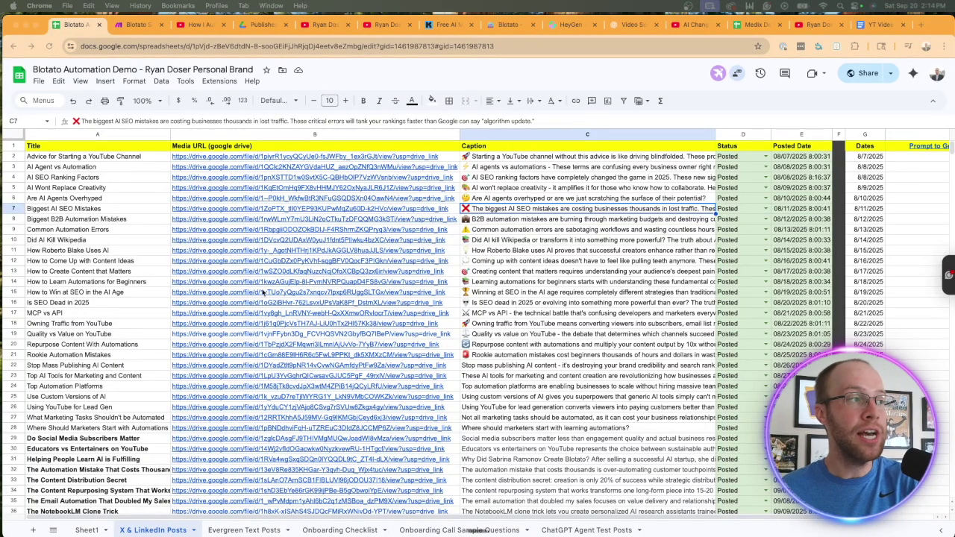
# Step: Preview the Drive videos linked in rows 7 and 5, glancing briefly at the Make scenario
pyautogui.click(299, 209)
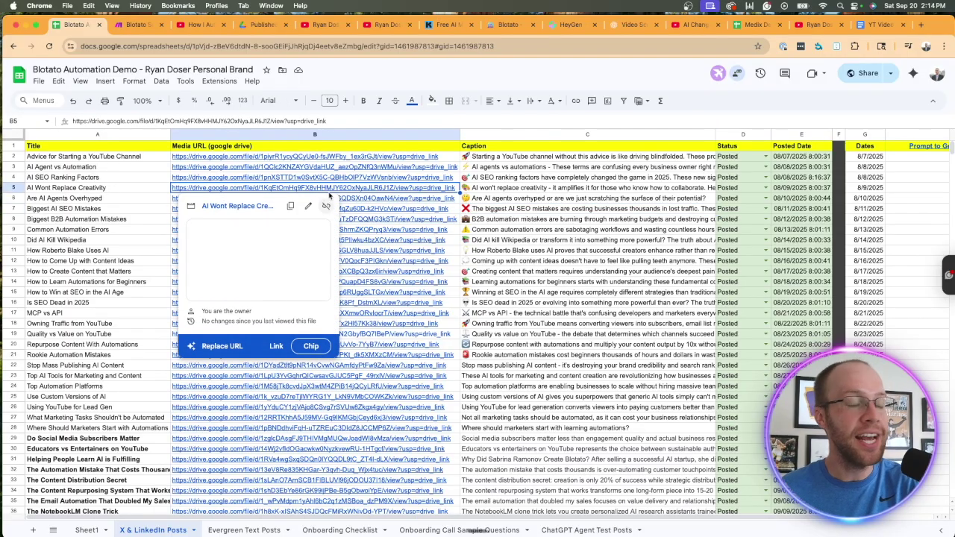
pyautogui.click(328, 188)
pyautogui.click(134, 24)
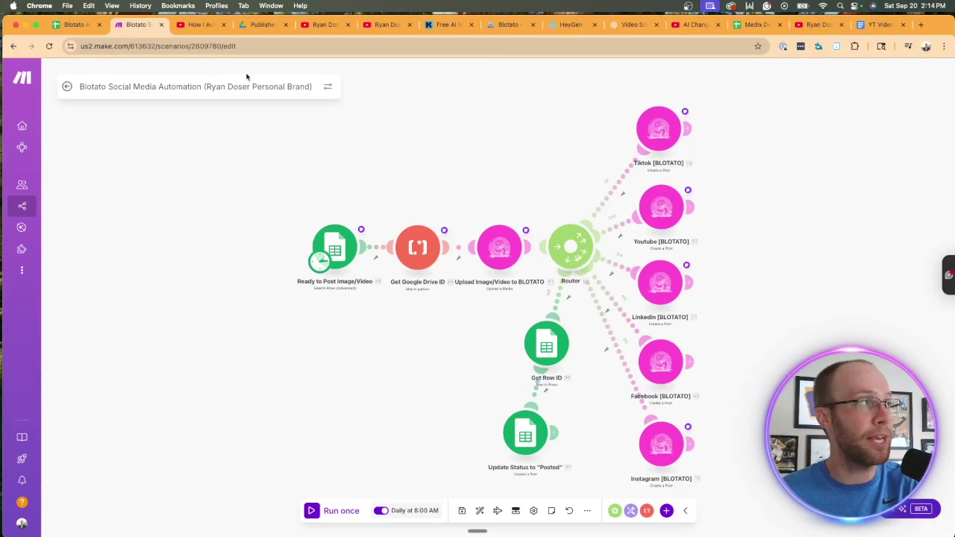
pyautogui.click(75, 25)
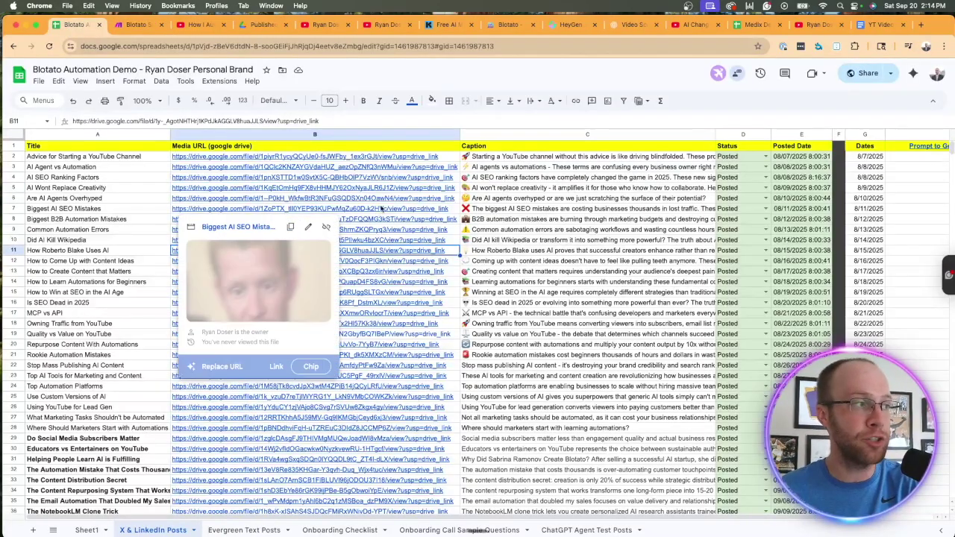
# Step: Preview the Drive videos for rows 12 and 10, then bring up the Make automation scenario
pyautogui.click(387, 262)
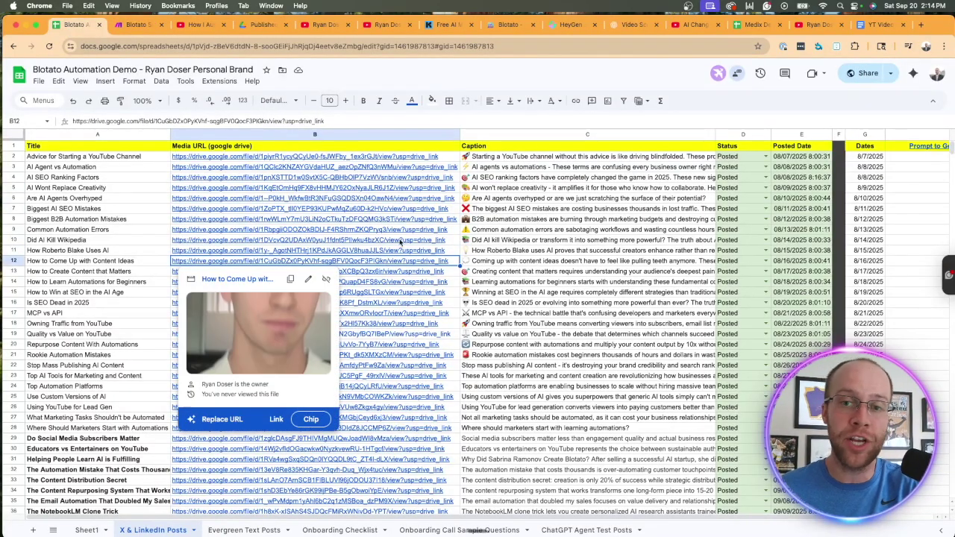
pyautogui.click(401, 241)
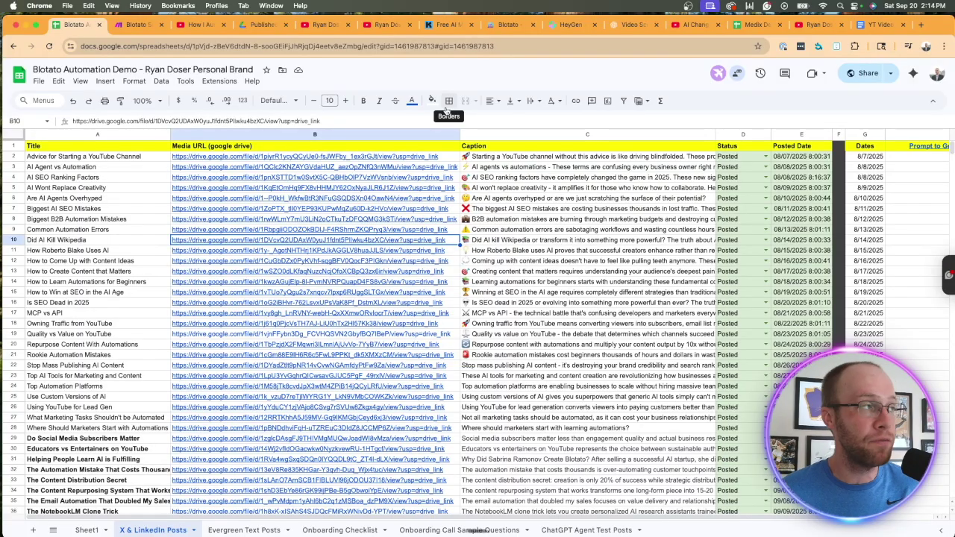
pyautogui.click(140, 25)
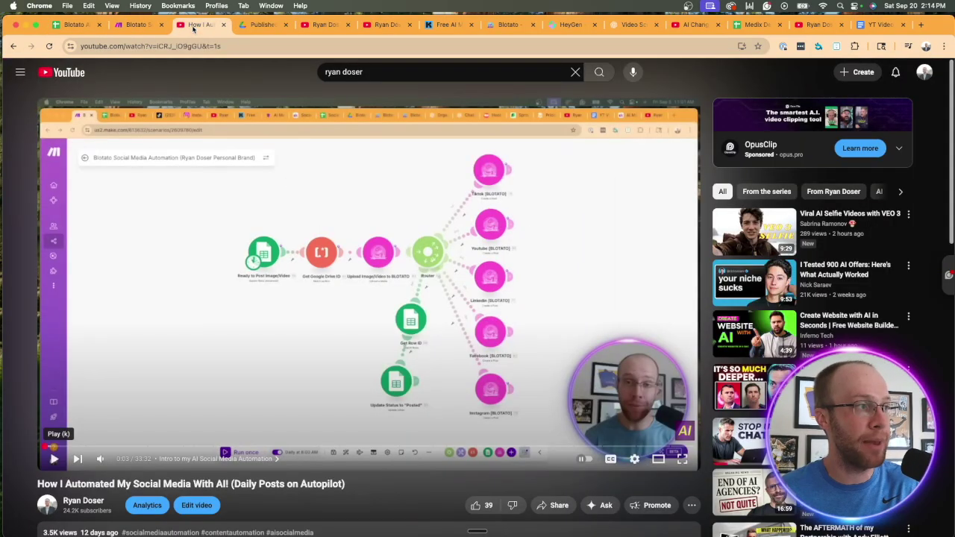
# Step: Switch to the YouTube channel's Videos page listing recent uploads
pyautogui.click(200, 24)
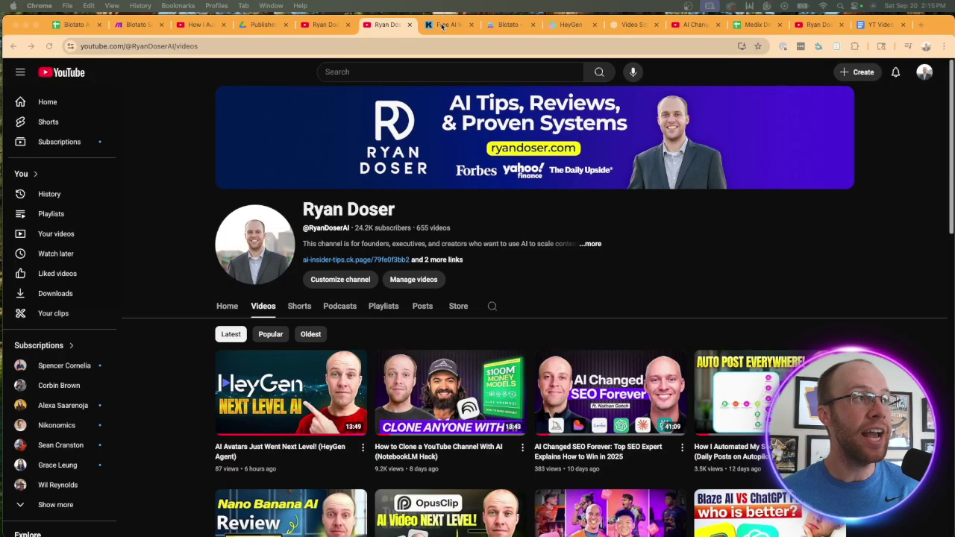
# Step: Open the Free AI Marketing Essentials Guide page and highlight its heading
pyautogui.hotkey('ctrl', 'Tab')
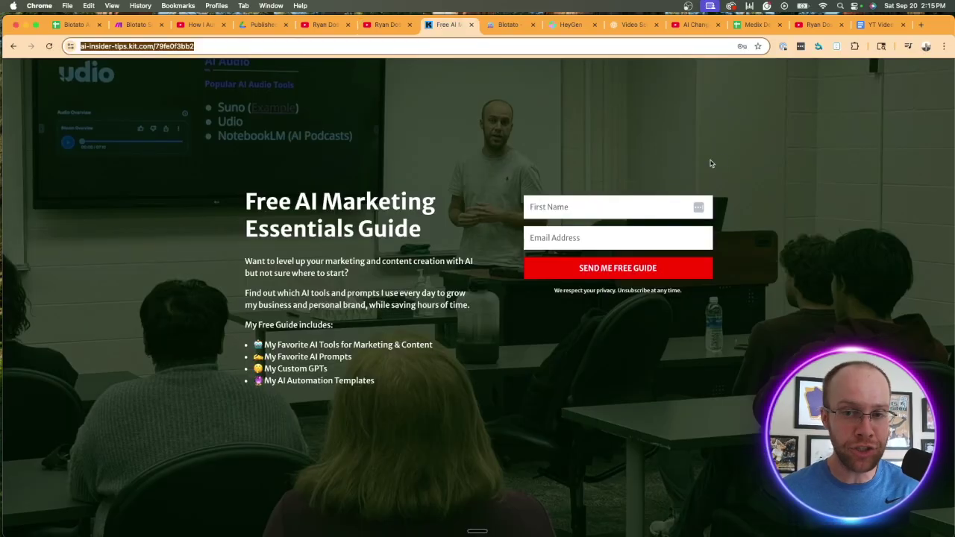
pyautogui.click(317, 204)
pyautogui.moveTo(245, 199); pyautogui.dragTo(432, 229)
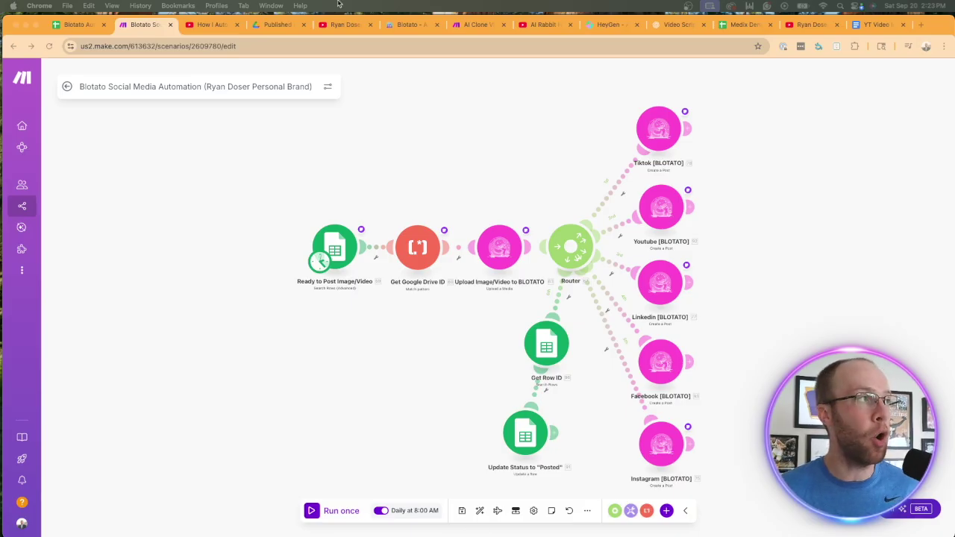
# Step: Return to the content calendar and scroll to the last queued post, dated 10/17/2025
pyautogui.hotkey('ctrl', 'shift', 'Tab')
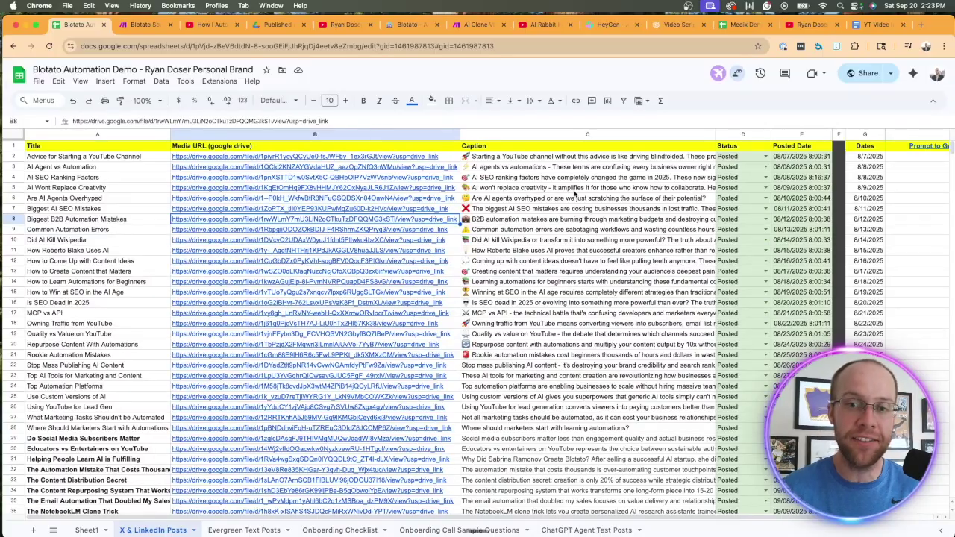
pyautogui.click(655, 221)
pyautogui.scroll(-5, 657, 224)
pyautogui.hscroll(2, 657, 224)
pyautogui.scroll(-10, 680, 234)
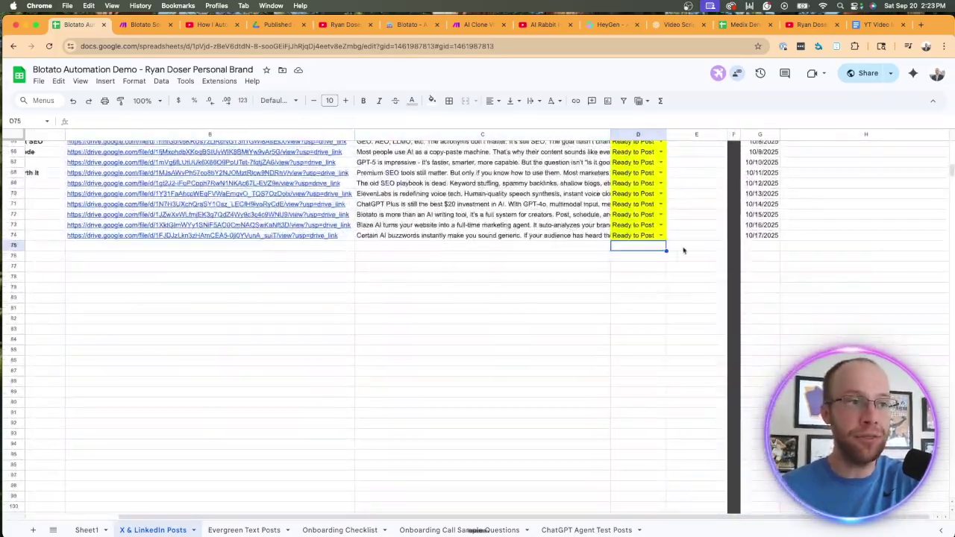
pyautogui.click(754, 236)
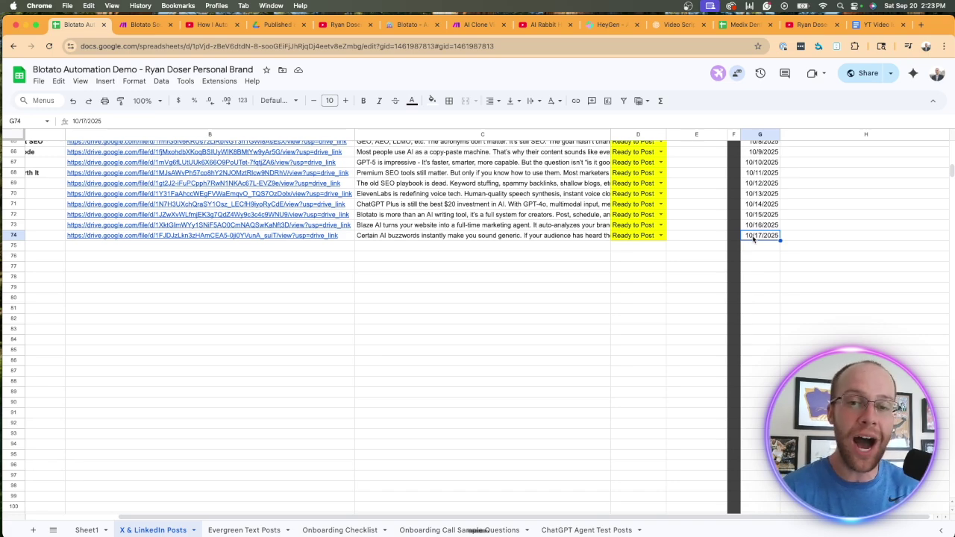
# Step: Check the empty rows below the last post, then scroll back up to row 14
pyautogui.click(184, 250)
pyautogui.hscroll(-1, 373, 280)
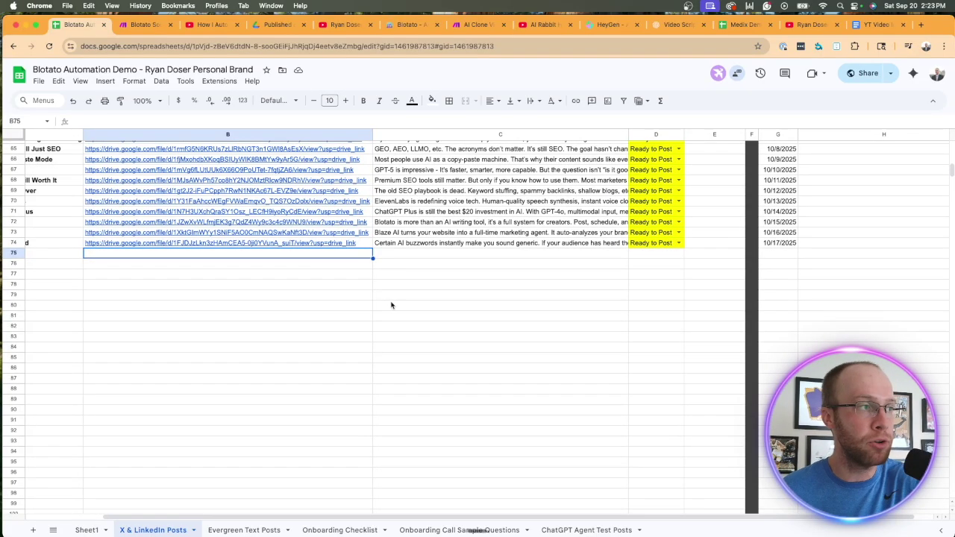
pyautogui.click(391, 304)
pyautogui.scroll(20, 403, 299)
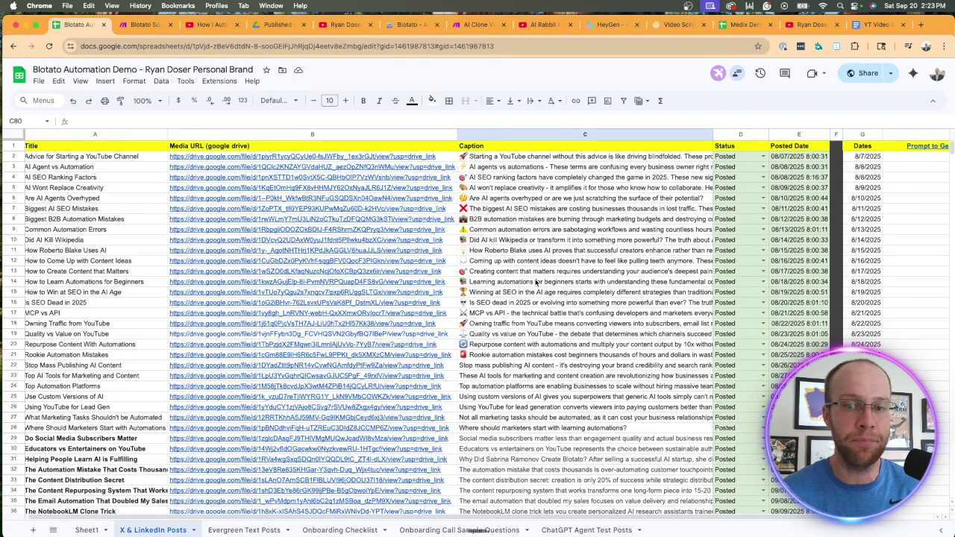
pyautogui.click(536, 282)
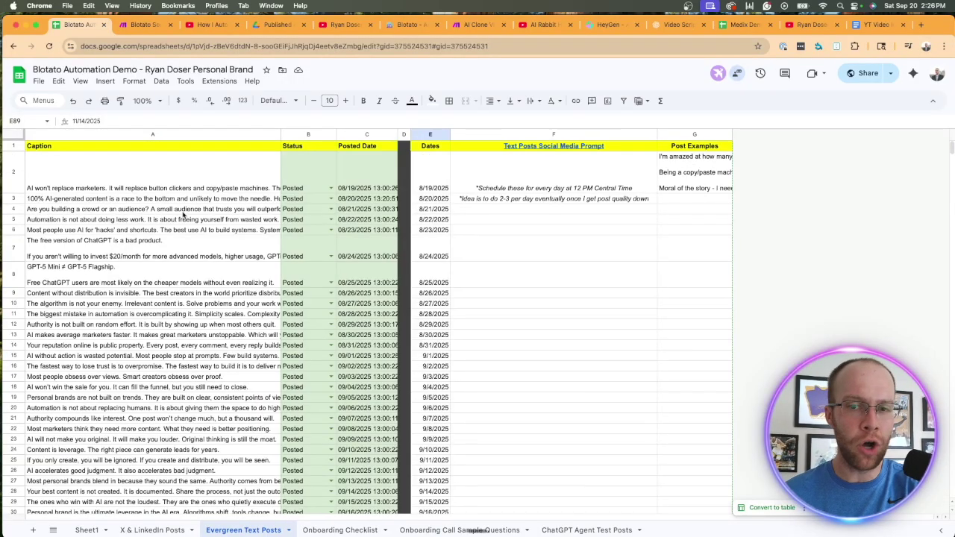
# Step: Scroll through the Evergreen Text Posts captions and read the row 86 and 85 captions
pyautogui.scroll(-15, 183, 214)
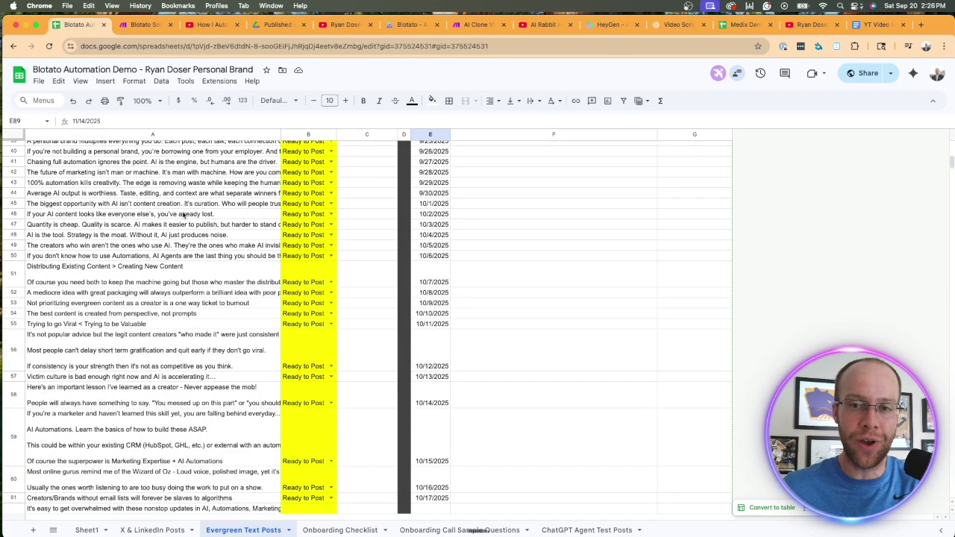
pyautogui.scroll(-5, 183, 214)
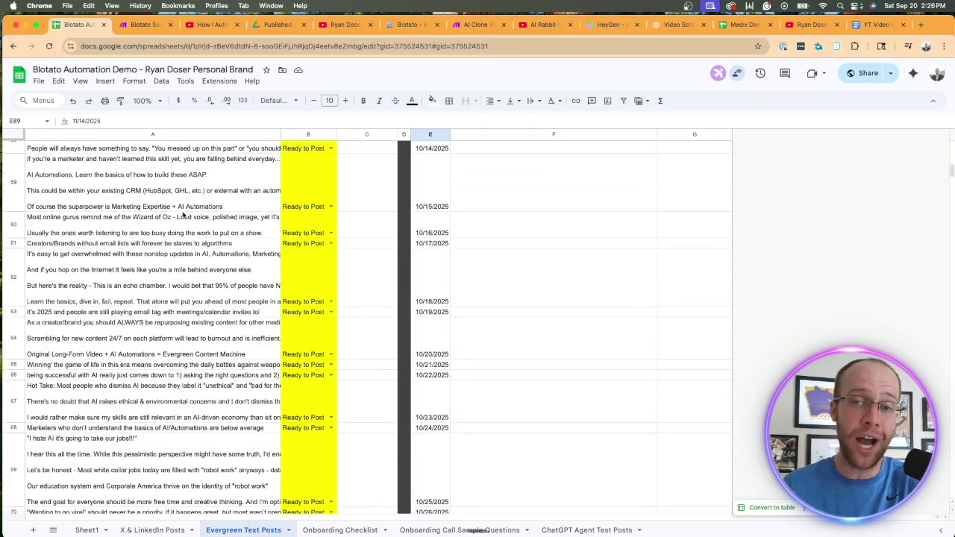
pyautogui.scroll(-5, 183, 214)
pyautogui.scroll(-10, 183, 215)
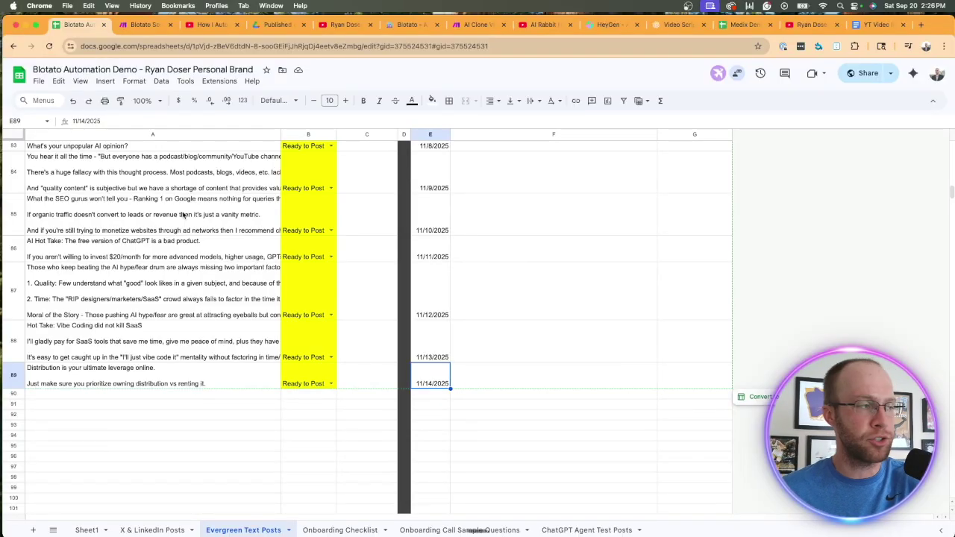
pyautogui.scroll(3, 183, 215)
pyautogui.doubleClick(121, 334)
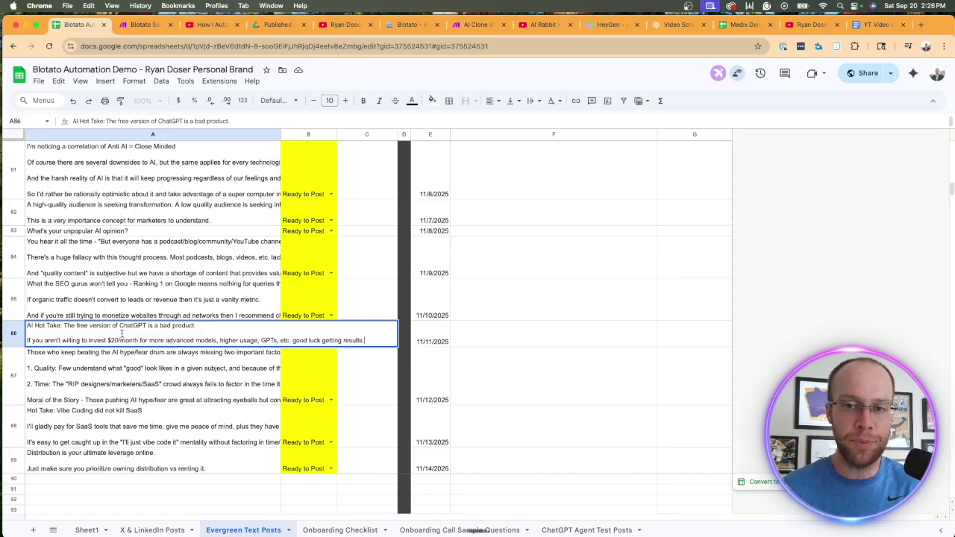
pyautogui.click(85, 309)
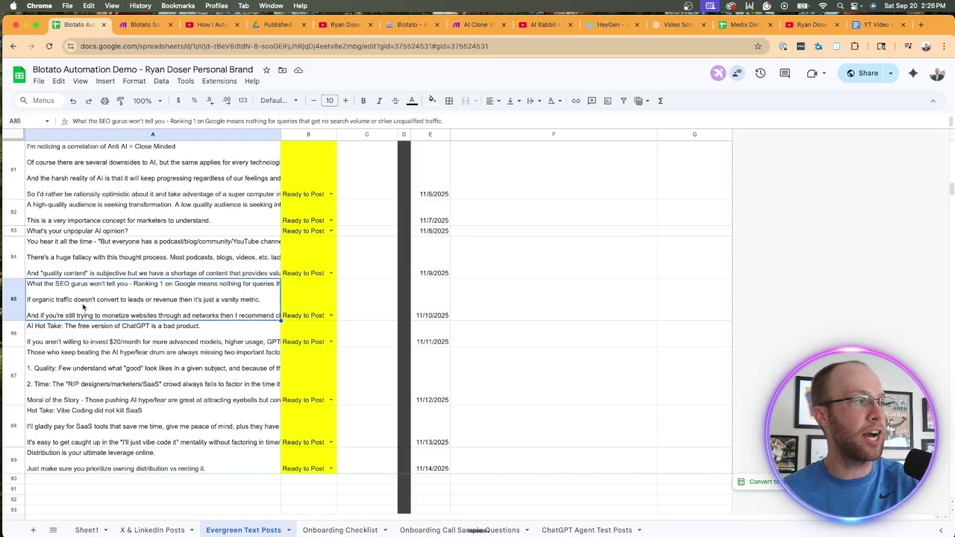
# Step: Check the final 11/14/2025 post at the list's end, scroll up, and switch to Sheet1
pyautogui.scroll(-3, 170, 377)
pyautogui.click(237, 407)
pyautogui.click(448, 377)
pyautogui.click(236, 387)
pyautogui.scroll(1, 215, 387)
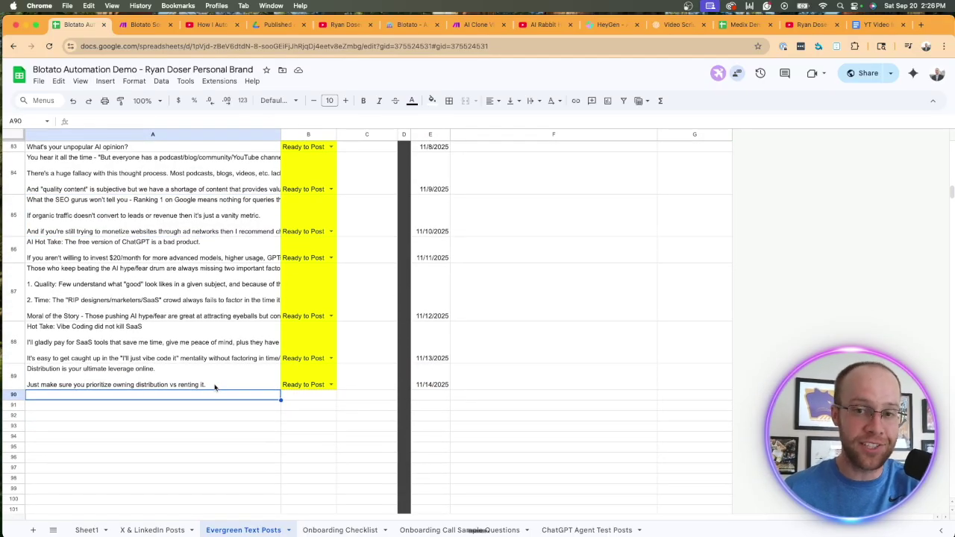
pyautogui.scroll(20, 215, 387)
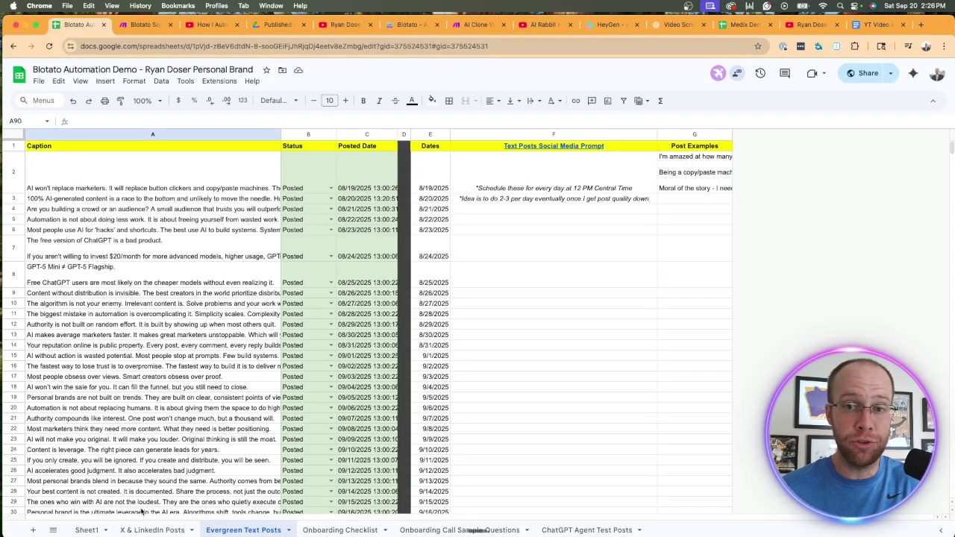
pyautogui.click(84, 530)
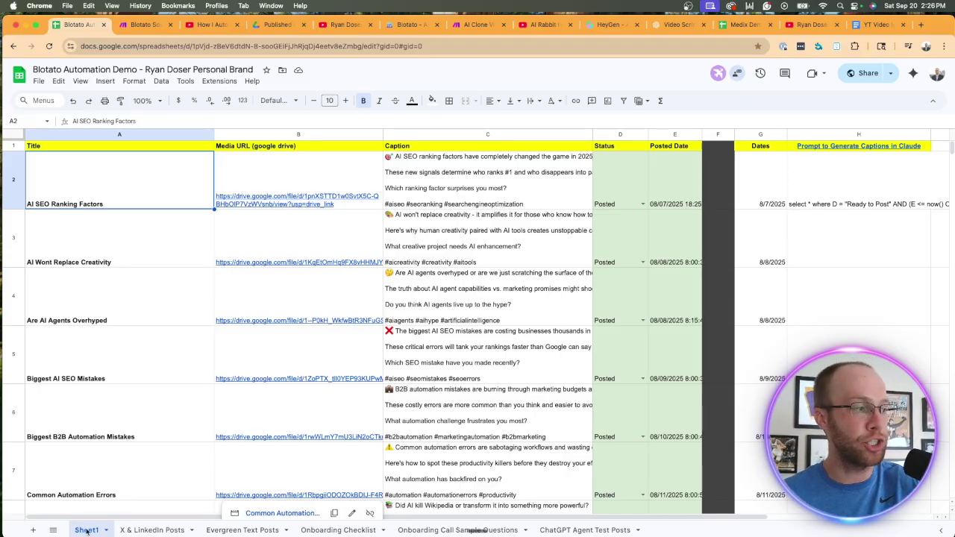
# Step: Flip through the sheet tabs and read Sheet1's full 'AI Wont Replace Creativity' caption
pyautogui.click(143, 530)
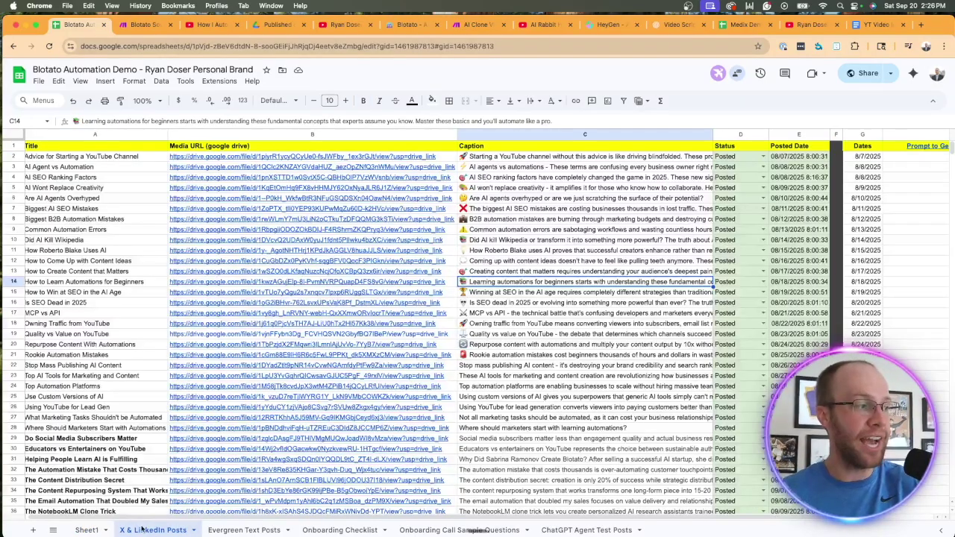
pyautogui.click(223, 530)
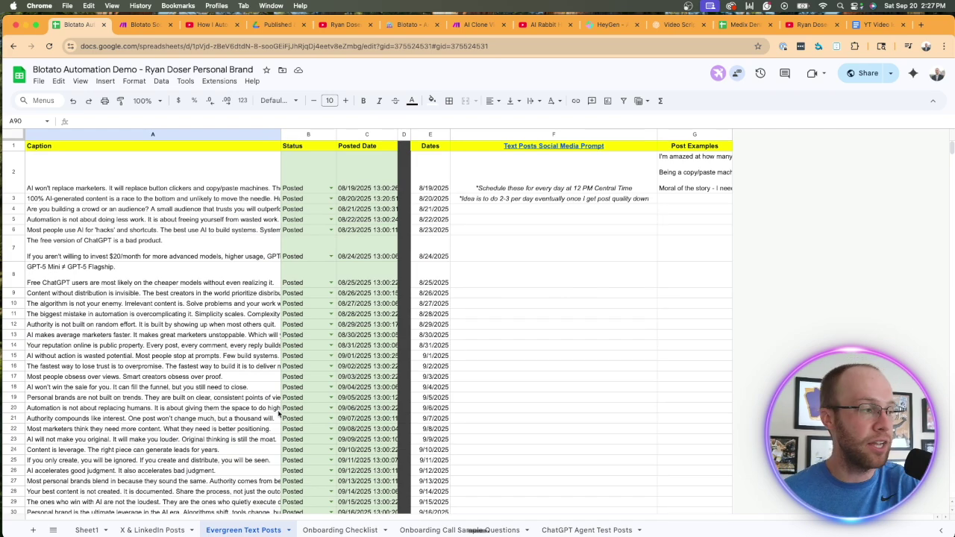
pyautogui.click(94, 527)
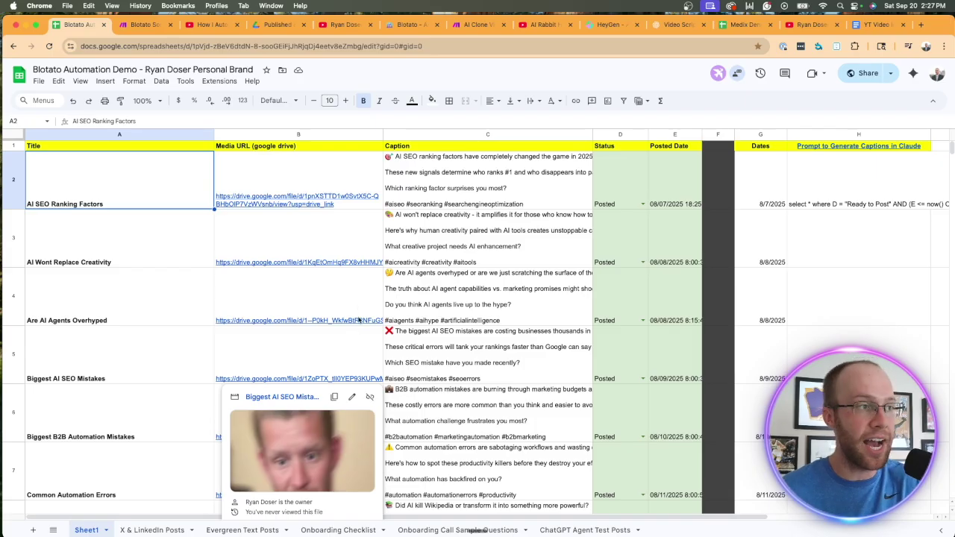
pyautogui.click(421, 251)
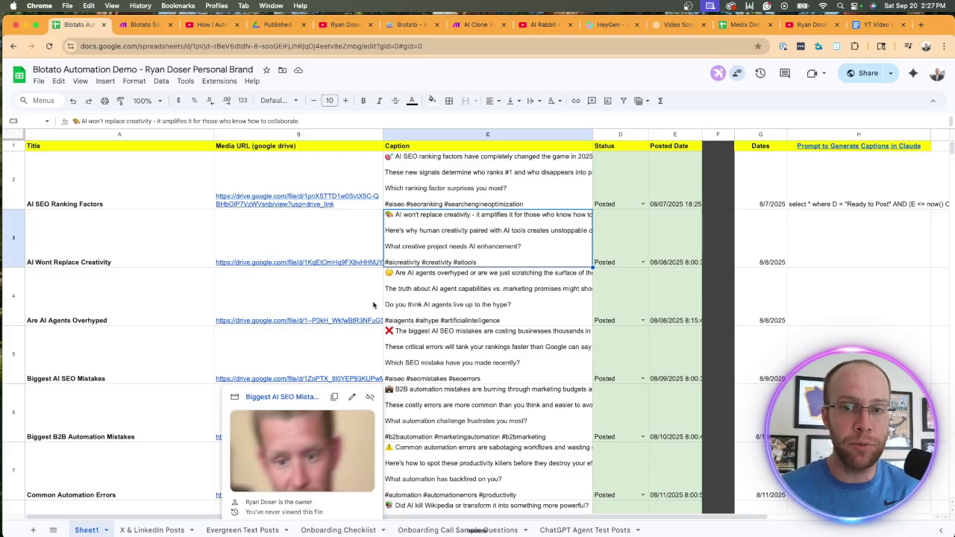
pyautogui.doubleClick(451, 232)
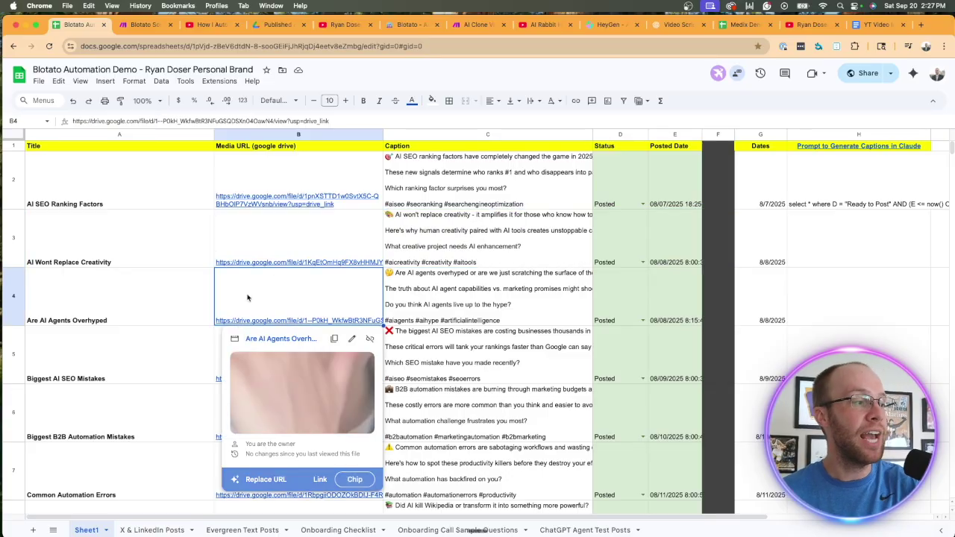
# Step: Read the full caption in cell C37 of the X & LinkedIn Posts sheet
pyautogui.click(153, 530)
pyautogui.click(533, 396)
pyautogui.scroll(-5, 589, 392)
pyautogui.click(513, 351)
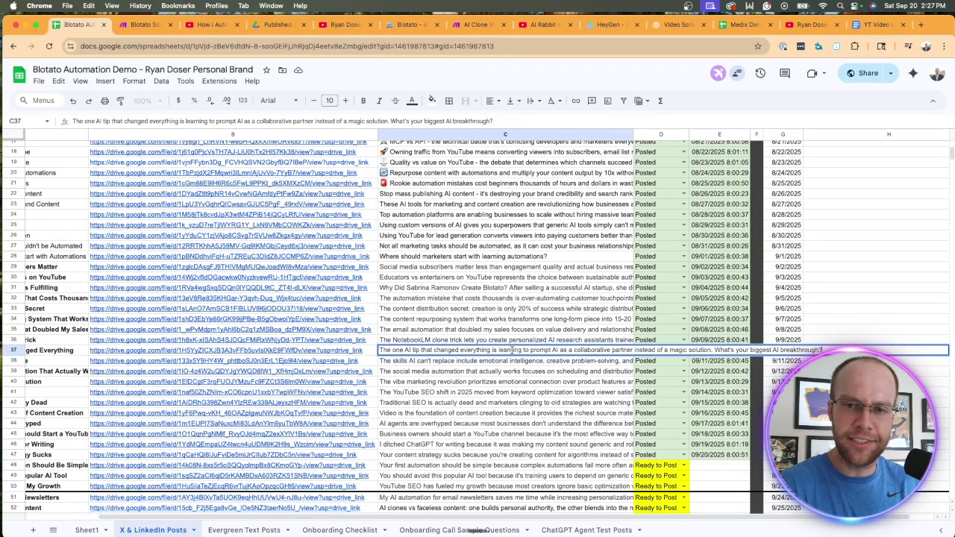
# Step: Back on Sheet1, preview the B2 Drive link to the AI SEO Ranking Factors video
pyautogui.click(86, 530)
pyautogui.click(403, 257)
pyautogui.click(308, 207)
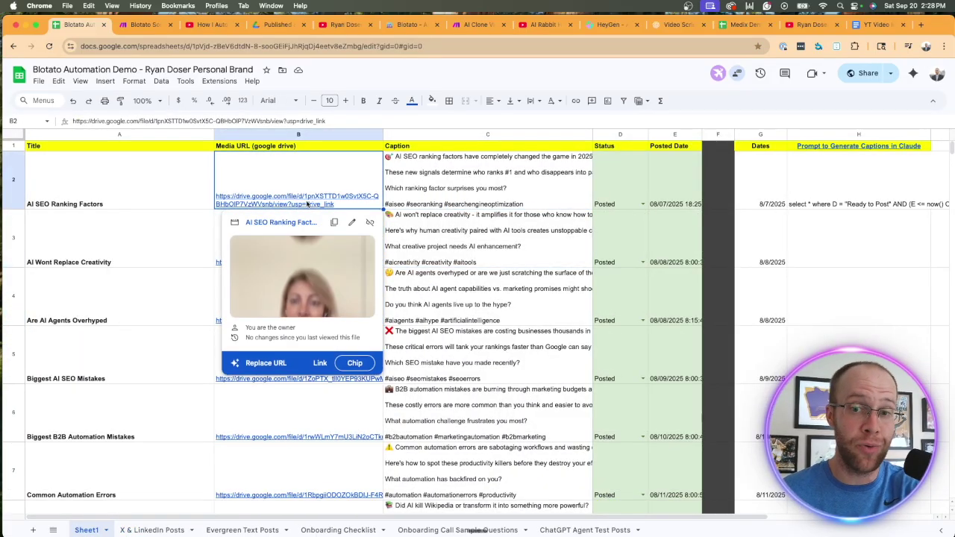
# Step: Preview B47's Drive video and check the Drive folder of published videos
pyautogui.hotkey('alt', 'Down')
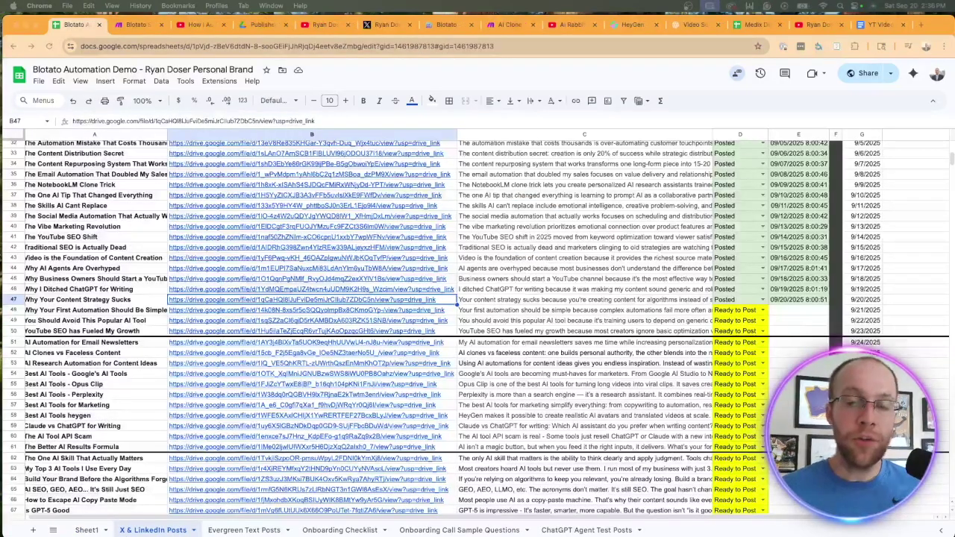
pyautogui.click(424, 301)
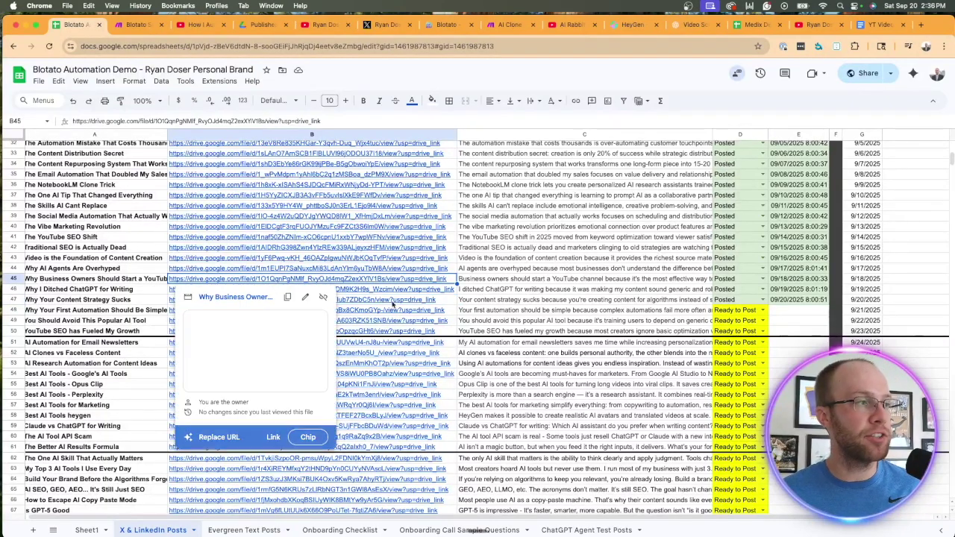
pyautogui.click(261, 24)
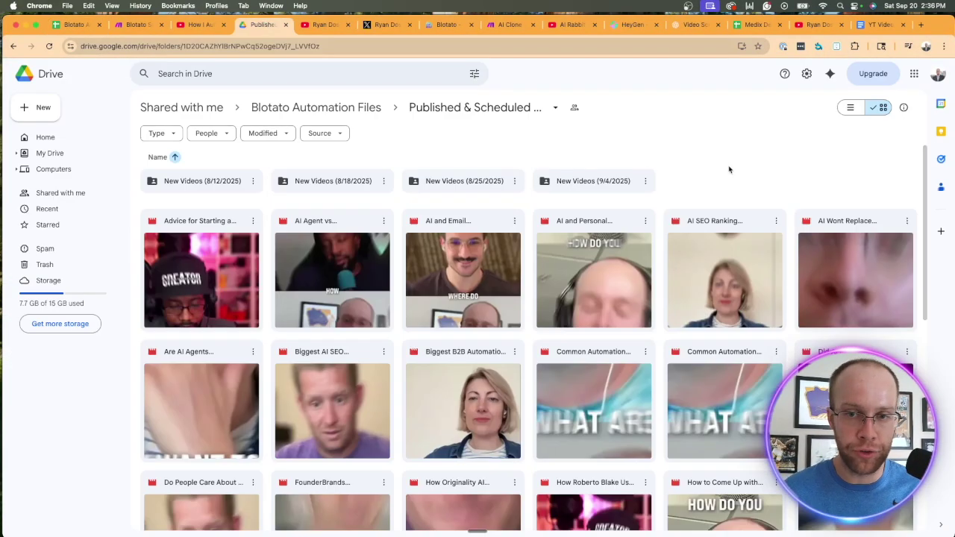
pyautogui.click(74, 25)
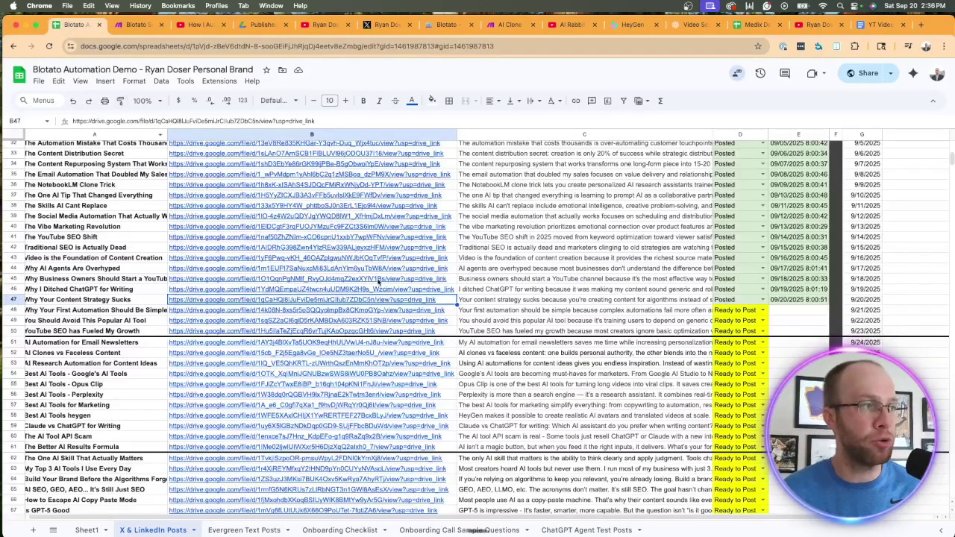
pyautogui.moveTo(392, 277)
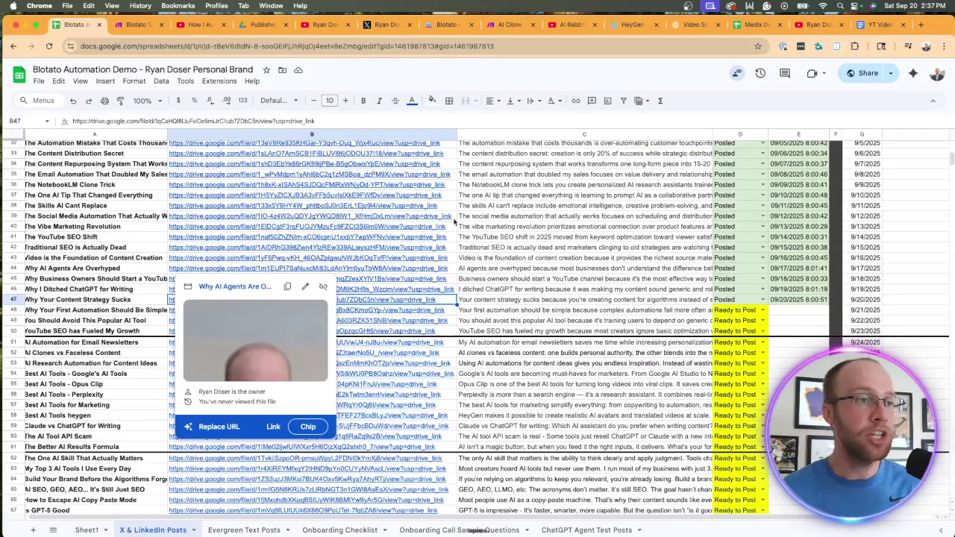
pyautogui.click(510, 239)
# Step: Confirm row 47 is Posted, select the row, and view its post on X
pyautogui.click(720, 301)
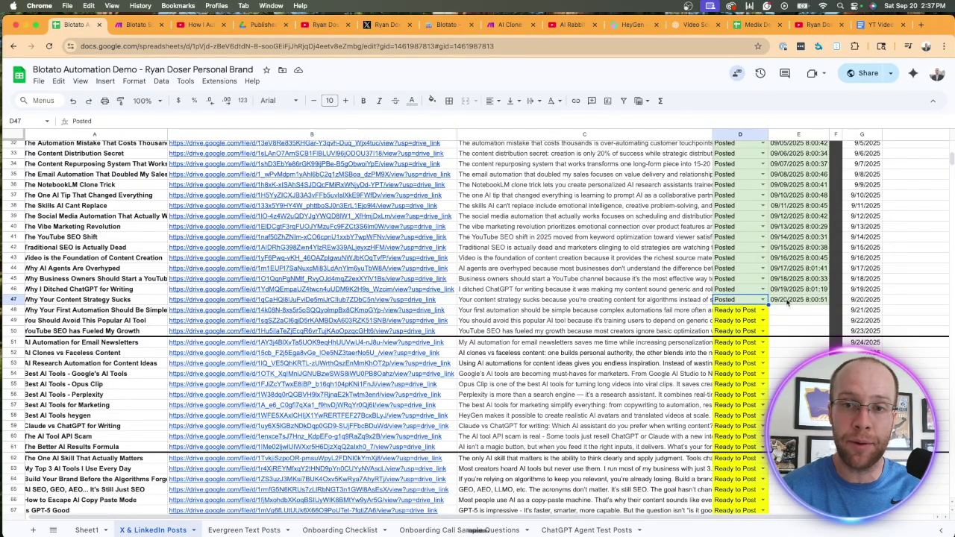
pyautogui.click(15, 300)
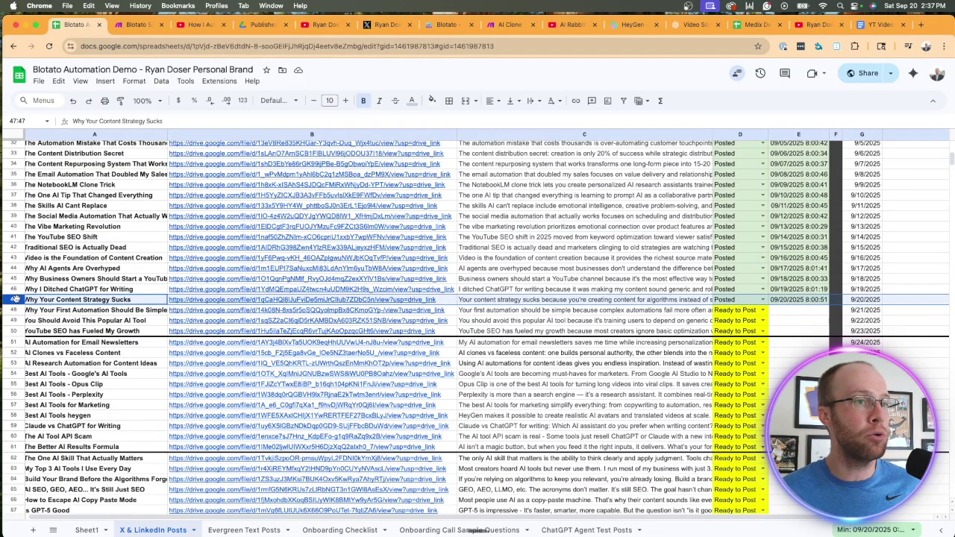
pyautogui.click(387, 24)
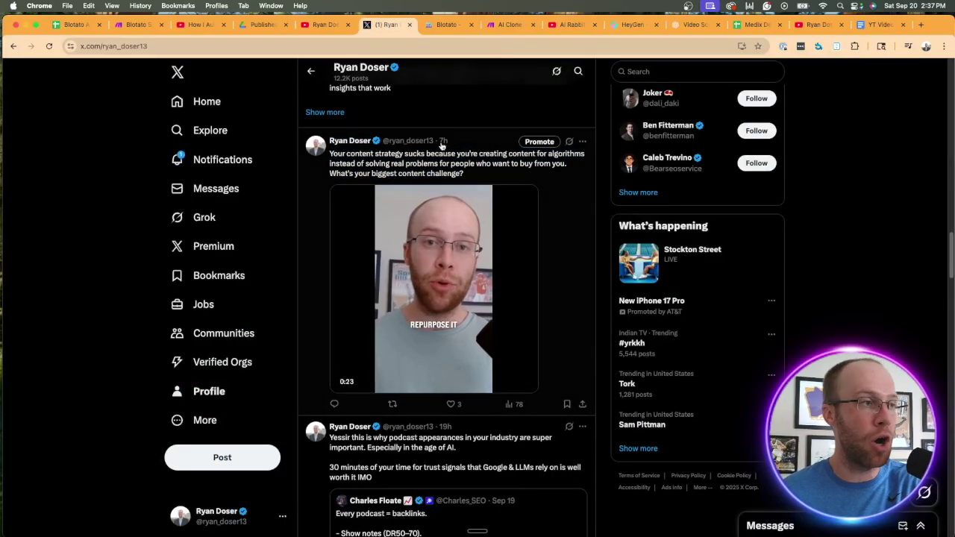
# Step: Play and pause the B47 Drive source video for 'Why Your Content Strategy Sucks'
pyautogui.moveTo(460, 241)
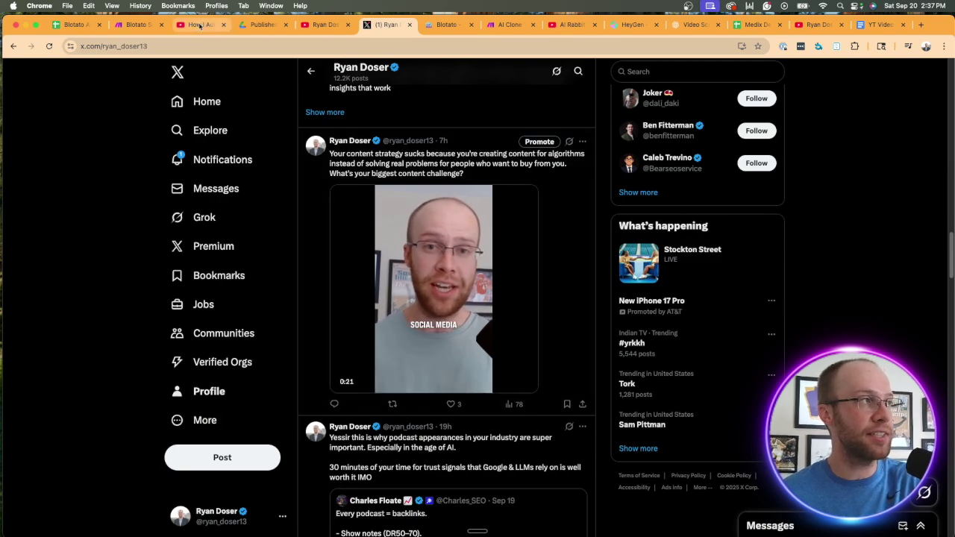
pyautogui.click(92, 25)
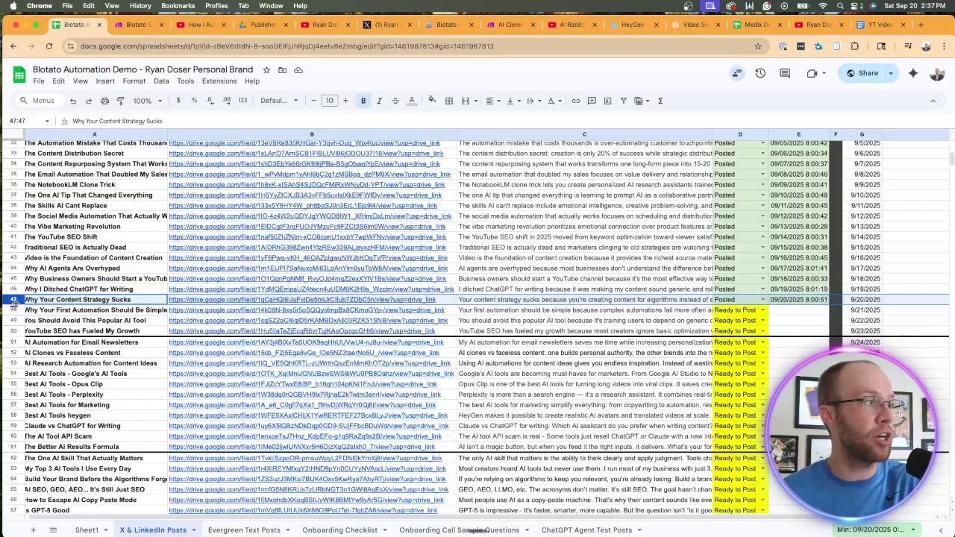
pyautogui.click(219, 302)
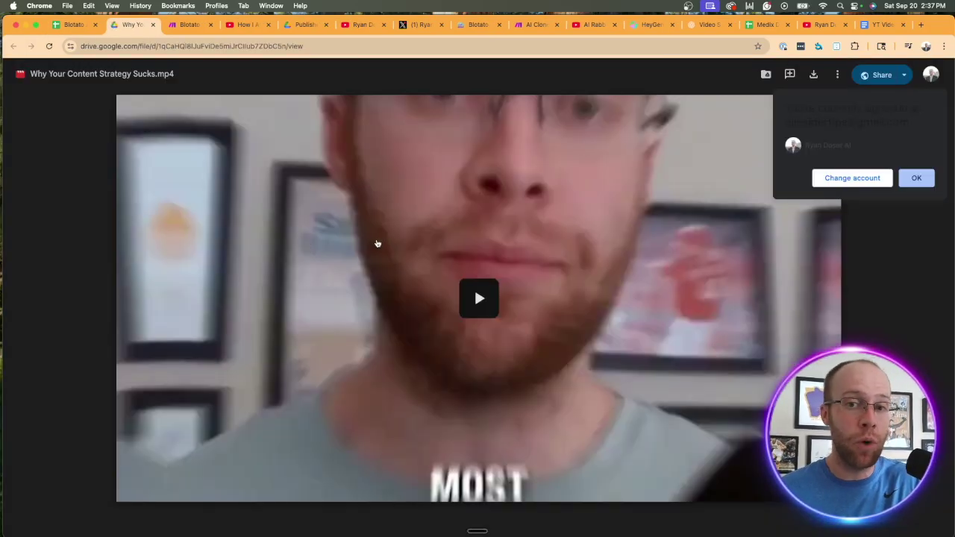
pyautogui.click(301, 286)
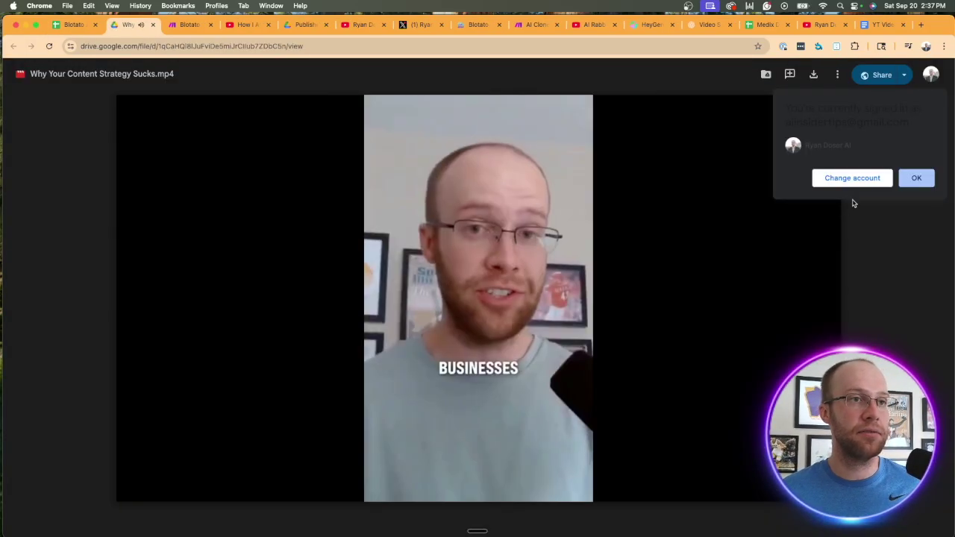
pyautogui.click(920, 178)
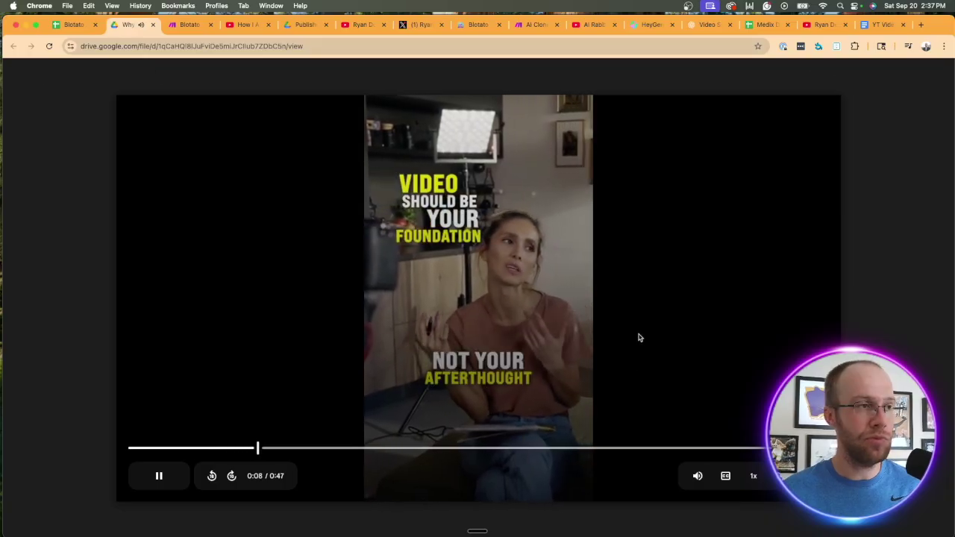
pyautogui.click(596, 301)
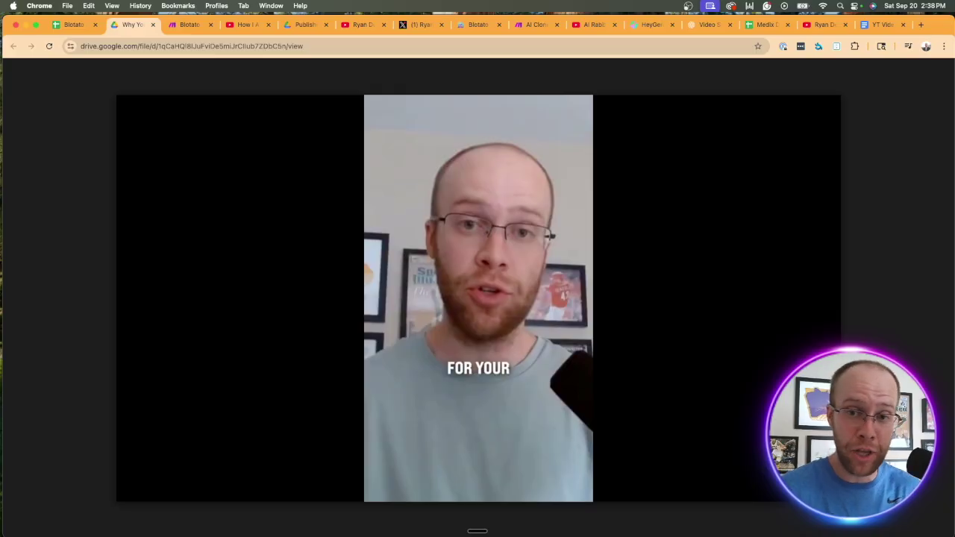
# Step: Compare the YouTube Shorts grid, showing the Short at 818 views, with the X profile feed
pyautogui.click(361, 24)
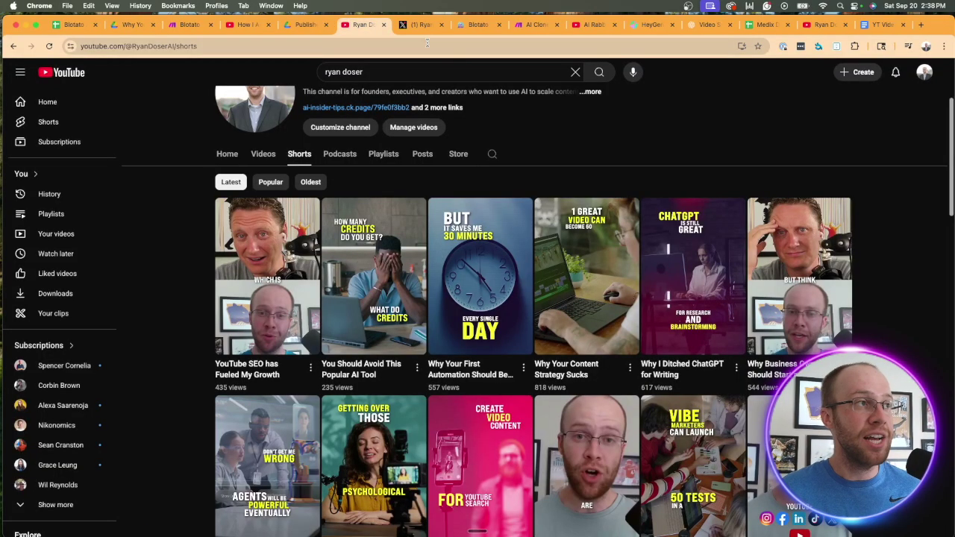
pyautogui.click(422, 25)
pyautogui.click(362, 24)
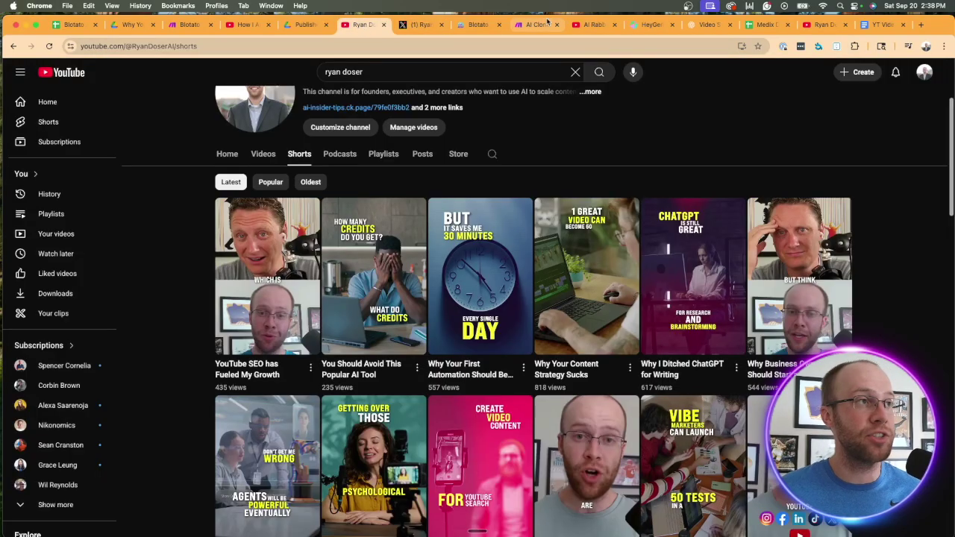
# Step: Scroll through the HeyGen avatar video projects, then go back to the Blotato Automation Demo spreadsheet
pyautogui.click(652, 25)
pyautogui.moveTo(844, 128)
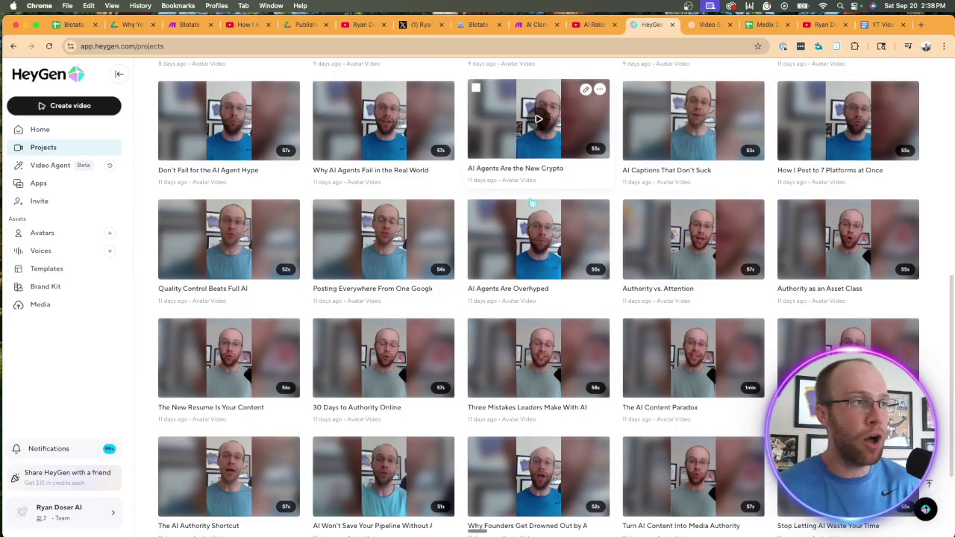
pyautogui.scroll(-5, 798, 248)
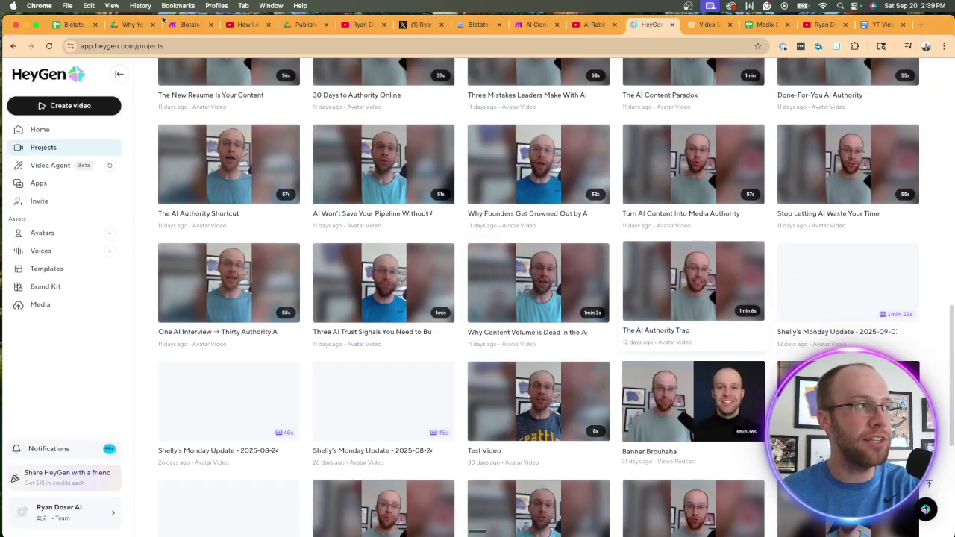
pyautogui.click(74, 25)
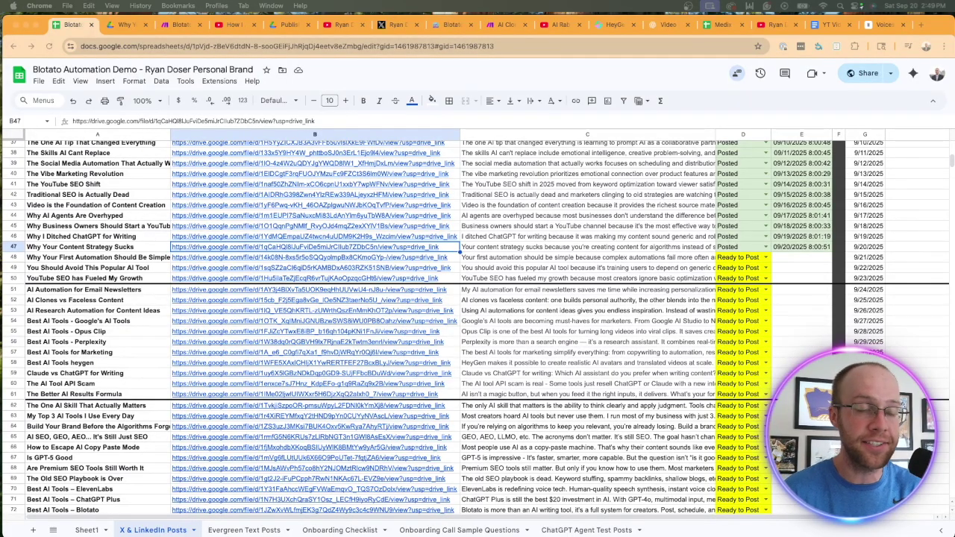
# Step: Scroll to the schedule's end at row 74, 'AI Words You Need to Avoid', and check the empty rows below
pyautogui.click(535, 206)
pyautogui.scroll(-2, 542, 197)
pyautogui.scroll(-3, 538, 202)
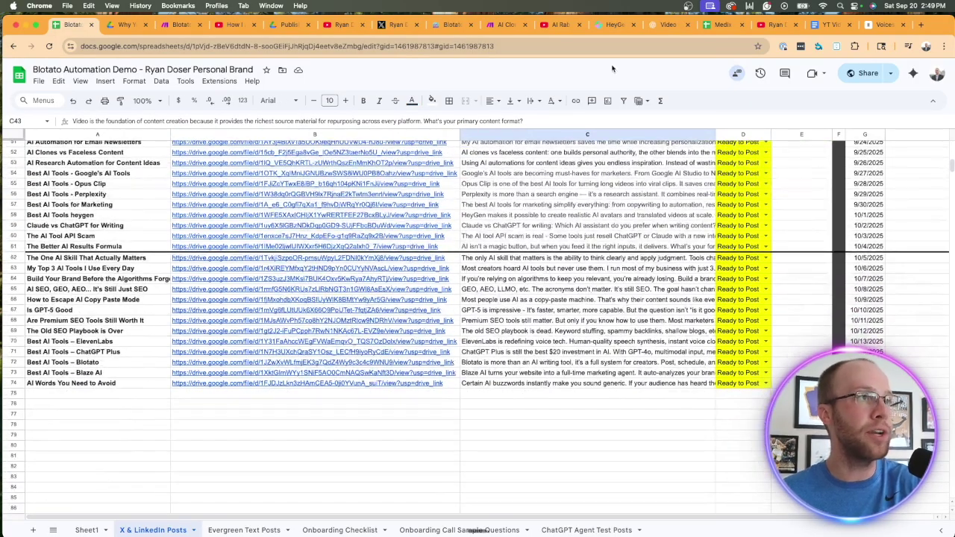
pyautogui.click(181, 405)
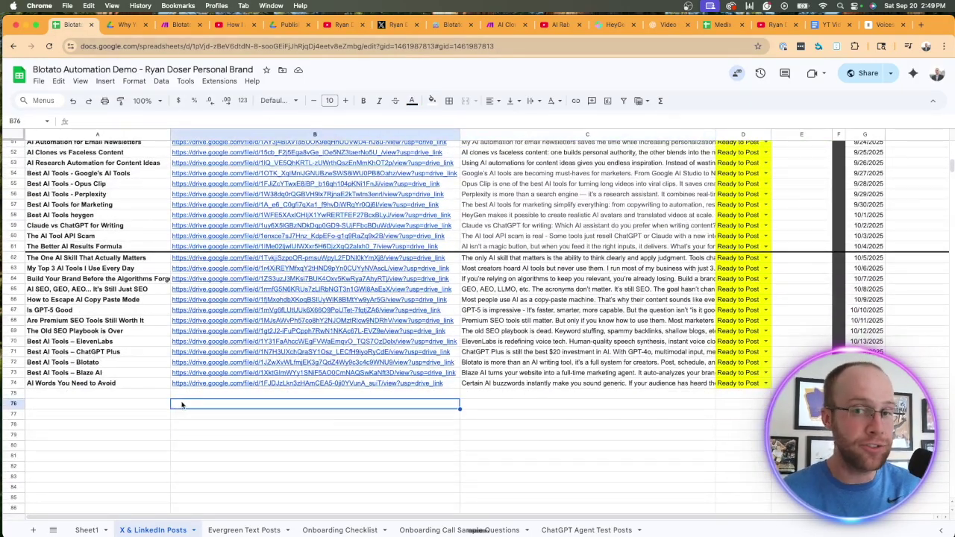
pyautogui.click(14, 394)
pyautogui.click(127, 426)
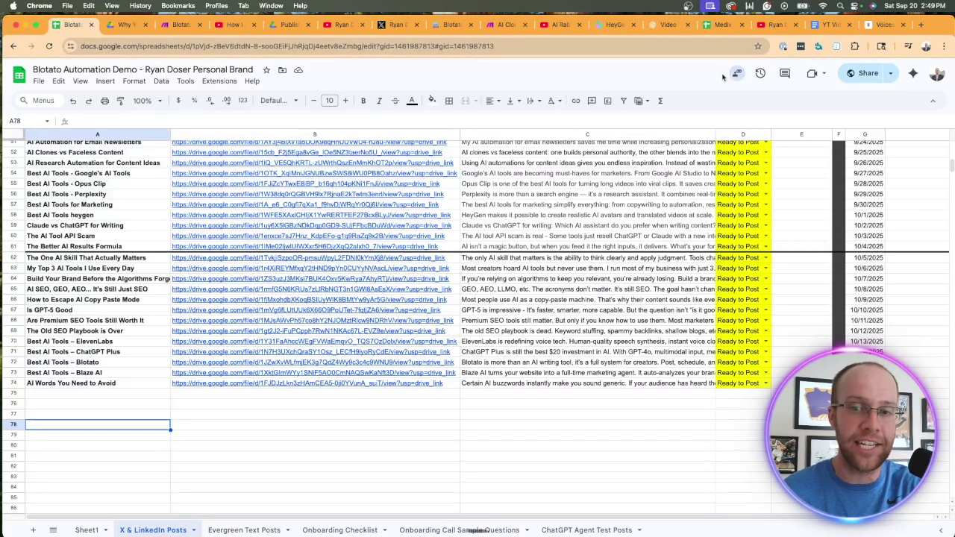
# Step: Bring up the AI Rabbit Holes podcast playlist of 15 episodes on YouTube
pyautogui.click(773, 24)
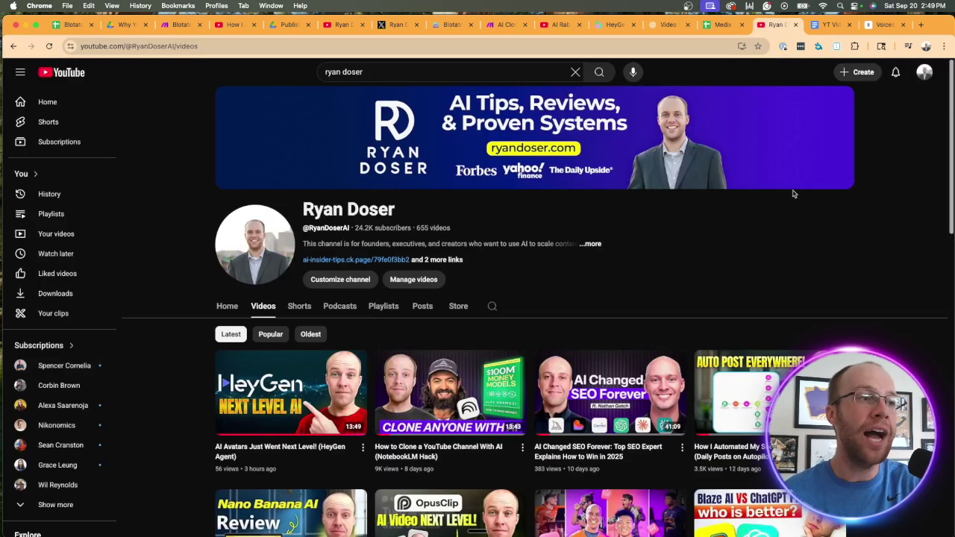
pyautogui.click(560, 25)
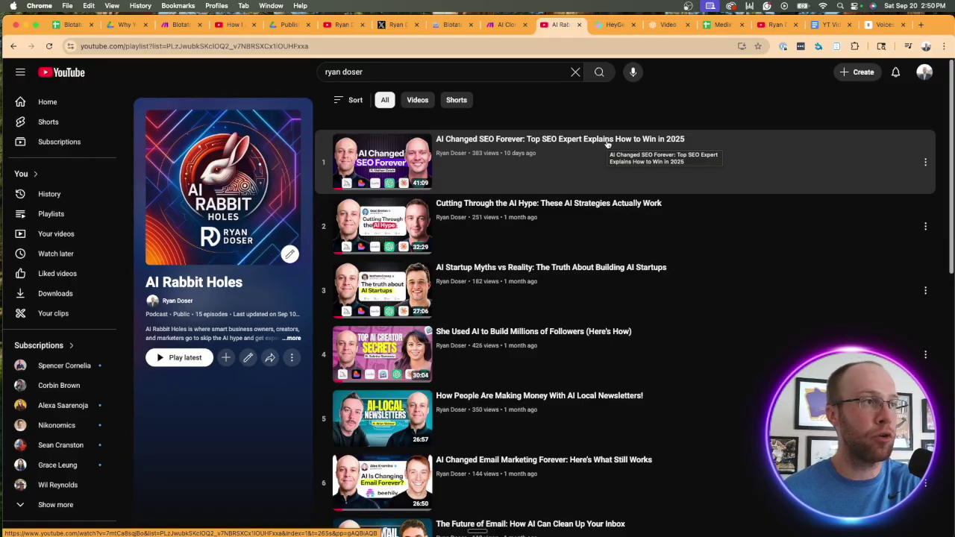
# Step: In the Video Script Creator chat, send the request for five scripts from the podcast transcript
pyautogui.click(659, 26)
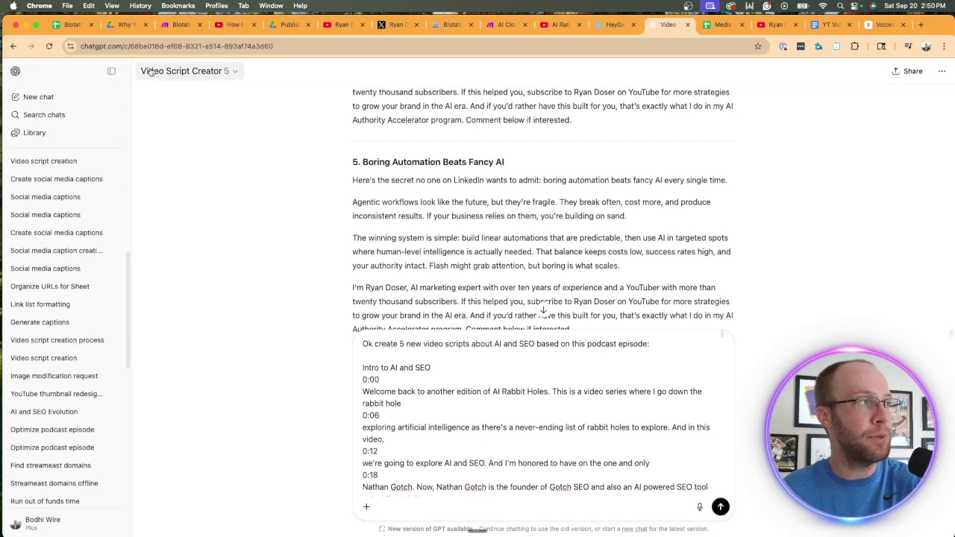
pyautogui.click(168, 71)
pyautogui.click(177, 72)
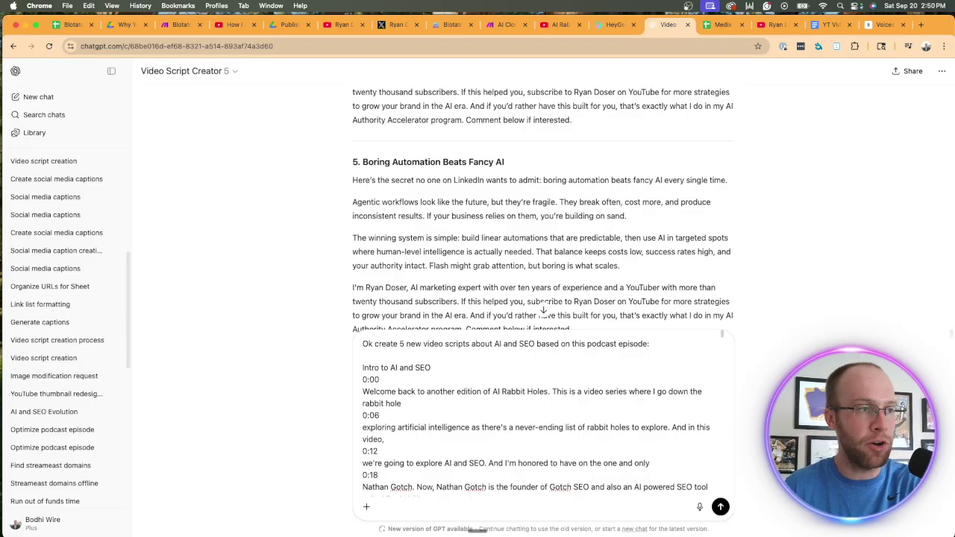
pyautogui.press('Return')
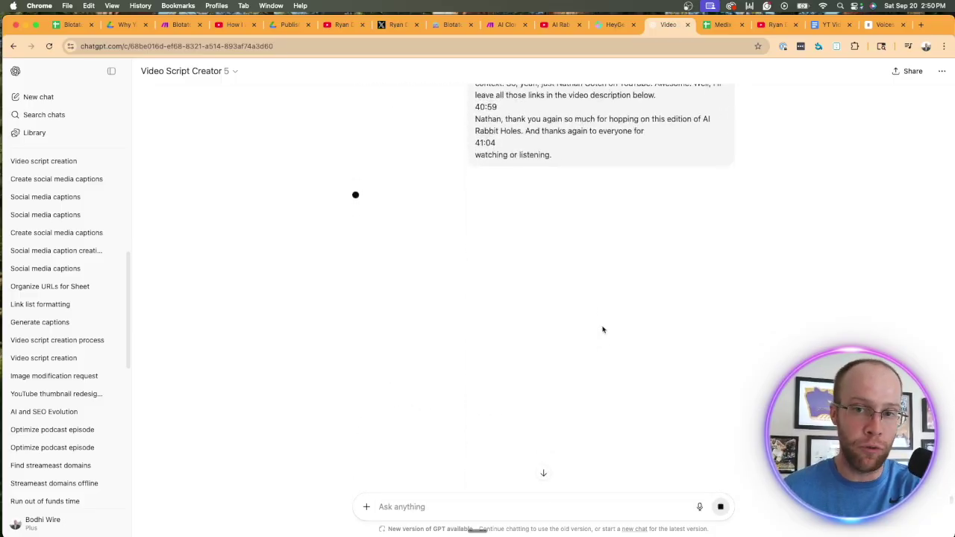
# Step: Glance at the podcast playlist, then scroll through the five generated AI and SEO scripts
pyautogui.click(559, 25)
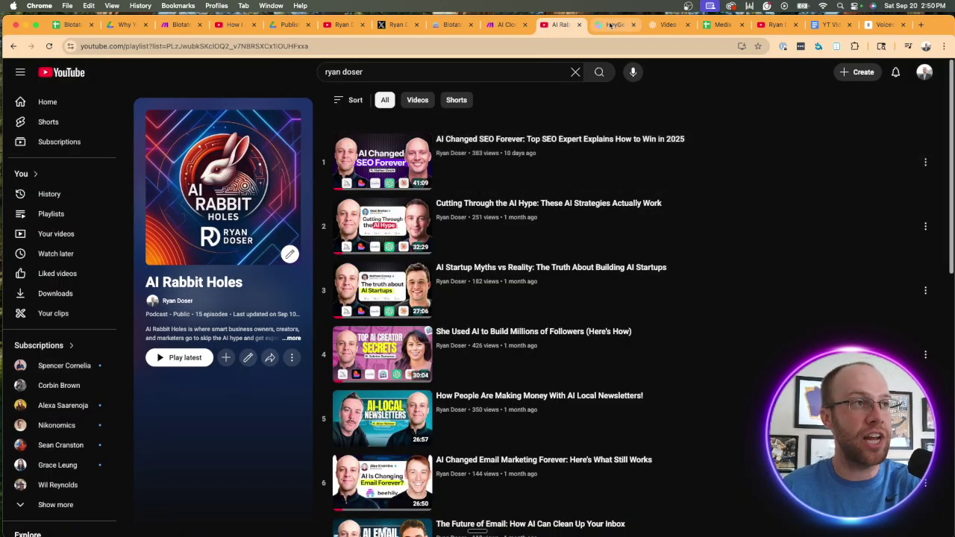
pyautogui.click(666, 24)
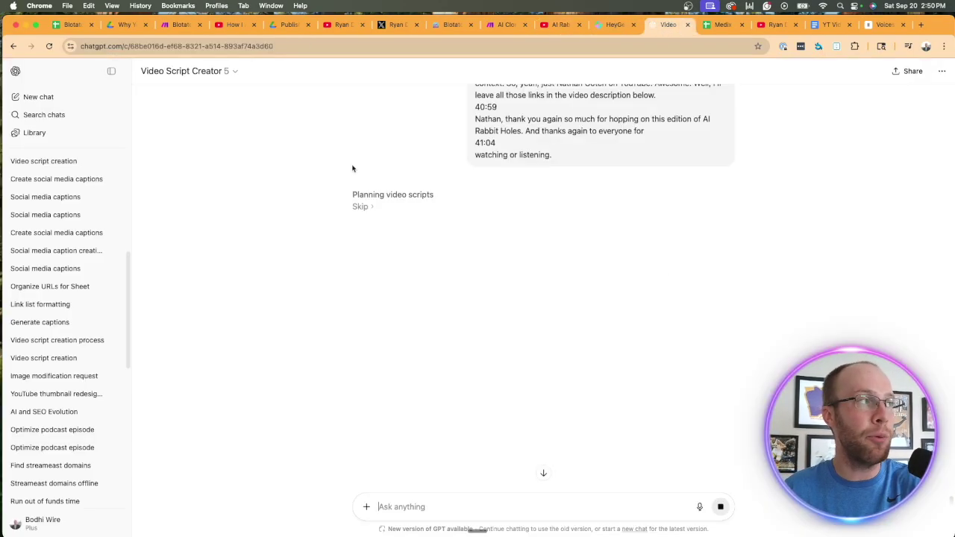
pyautogui.scroll(3, 565, 230)
pyautogui.scroll(-2, 572, 279)
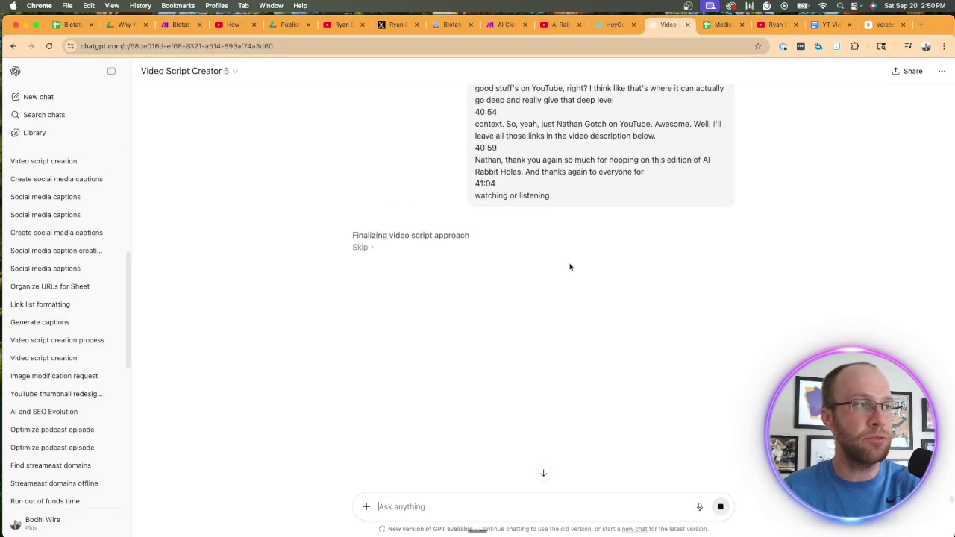
pyautogui.scroll(-1, 572, 257)
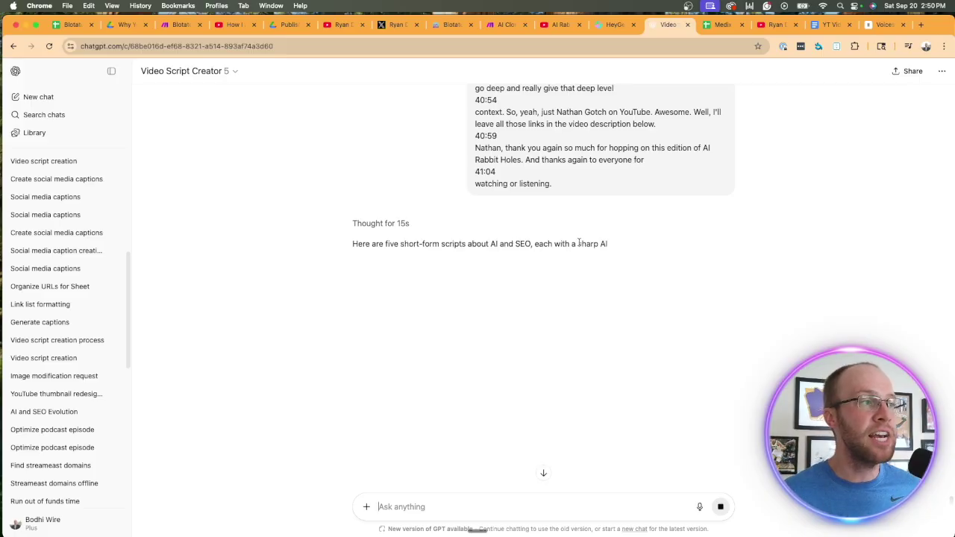
pyautogui.scroll(-1, 587, 233)
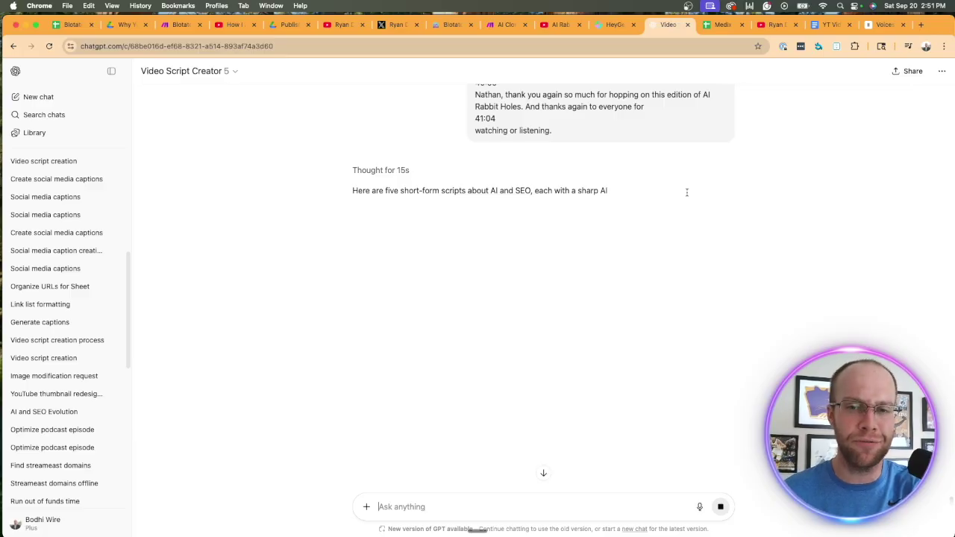
pyautogui.scroll(-2, 686, 193)
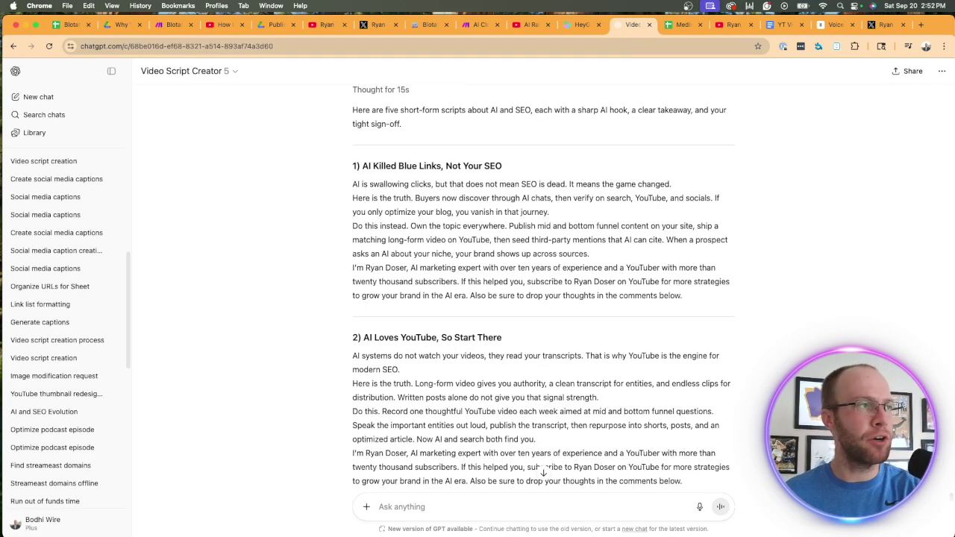
# Step: Review the first script, 'AI Killed Blue Links, Not Your SEO', selecting its heading and body
pyautogui.scroll(2, 668, 261)
pyautogui.scroll(-10, 612, 277)
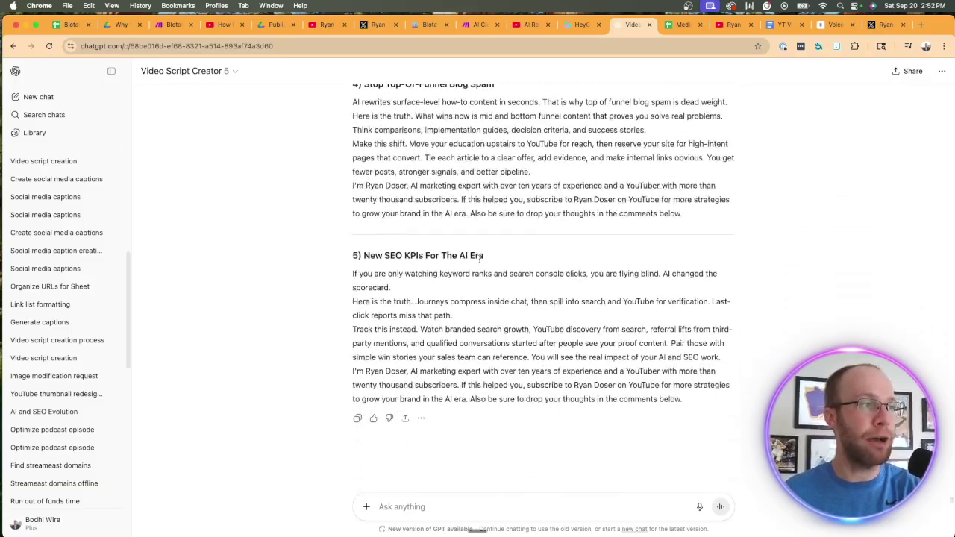
pyautogui.scroll(15, 482, 272)
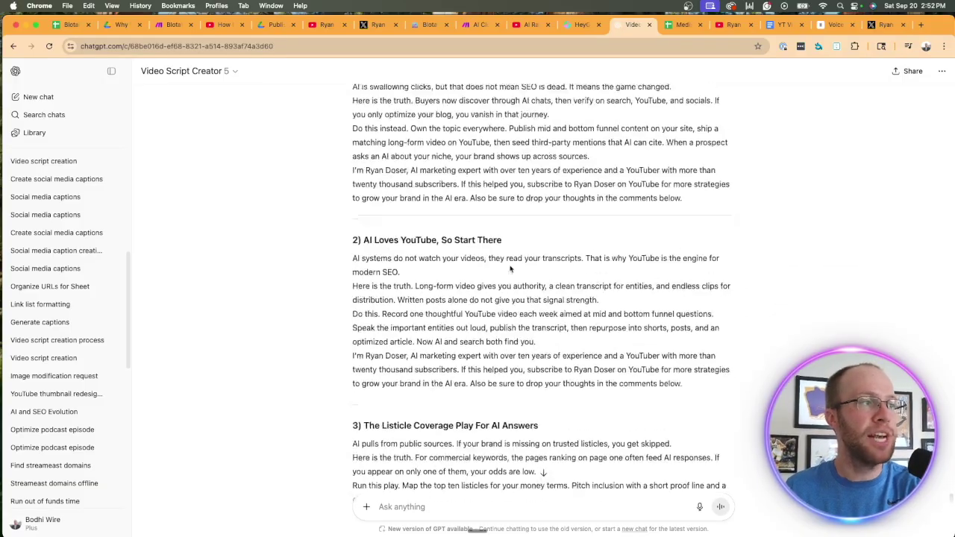
pyautogui.moveTo(503, 176); pyautogui.dragTo(352, 177)
pyautogui.click(703, 281)
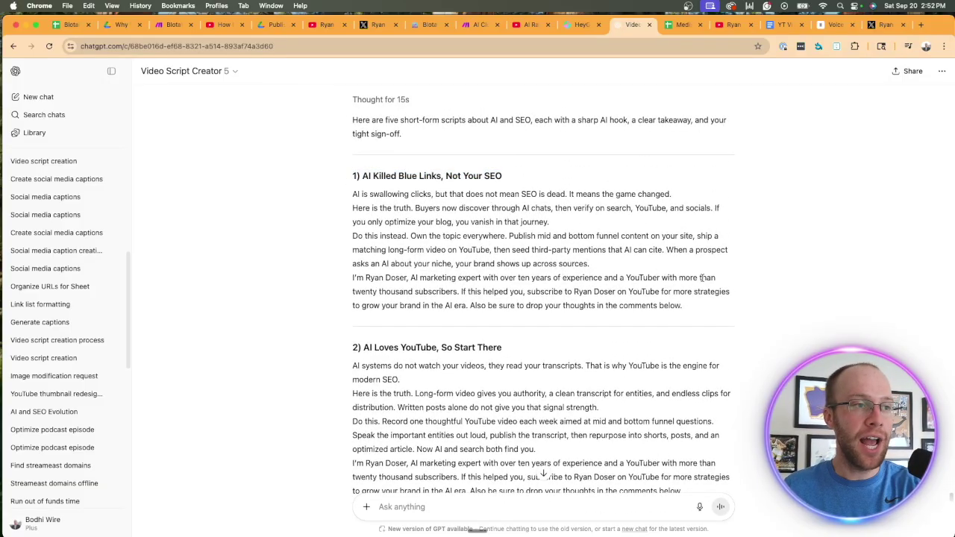
pyautogui.moveTo(684, 313); pyautogui.dragTo(353, 195)
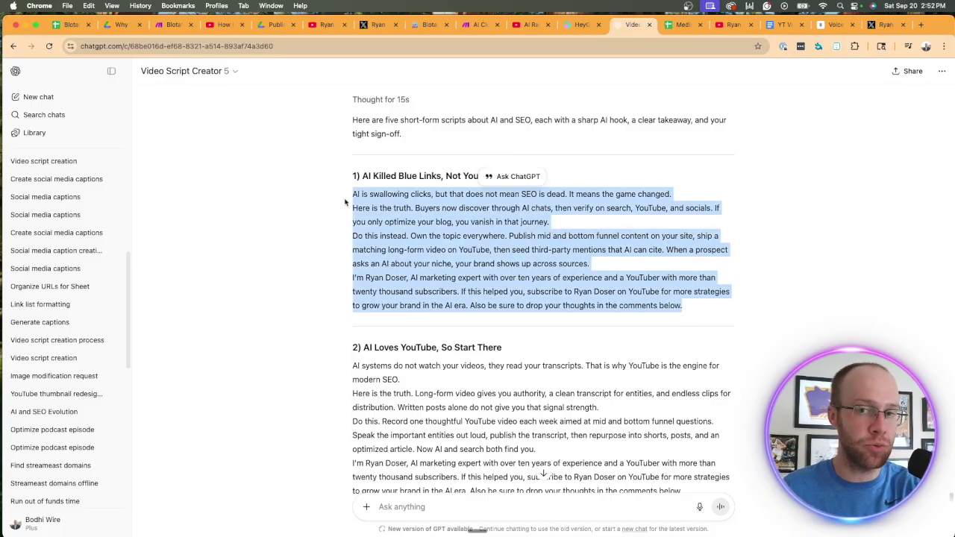
pyautogui.click(345, 201)
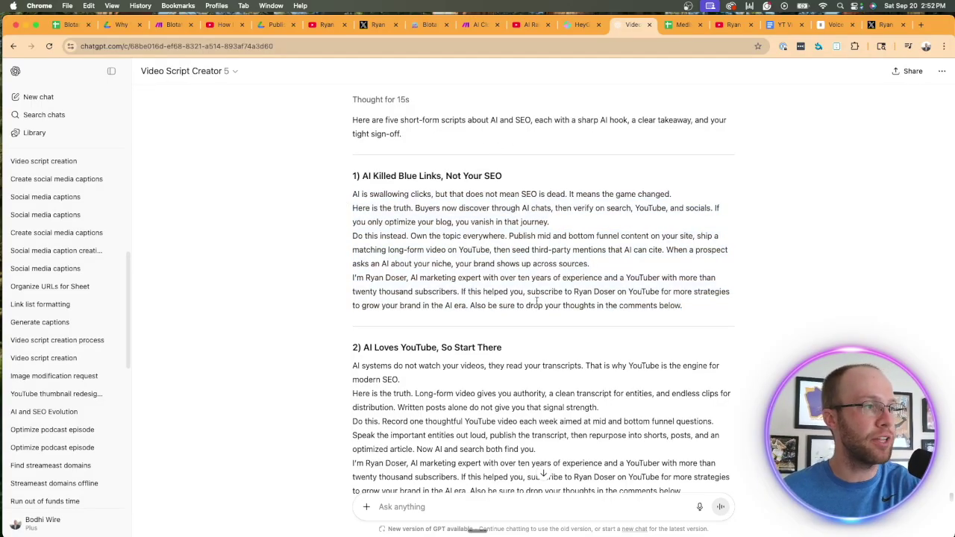
# Step: Copy the second script's title, 'AI Loves YouTube, So Start There'
pyautogui.scroll(-5, 538, 301)
pyautogui.scroll(3, 448, 267)
pyautogui.scroll(3, 446, 267)
pyautogui.scroll(-3, 384, 256)
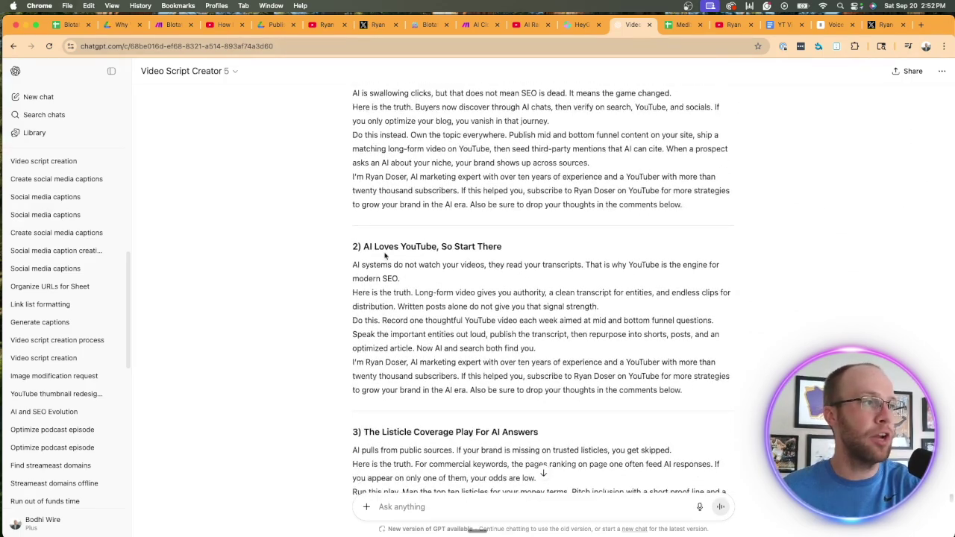
pyautogui.moveTo(516, 252); pyautogui.dragTo(362, 248)
pyautogui.click(362, 248)
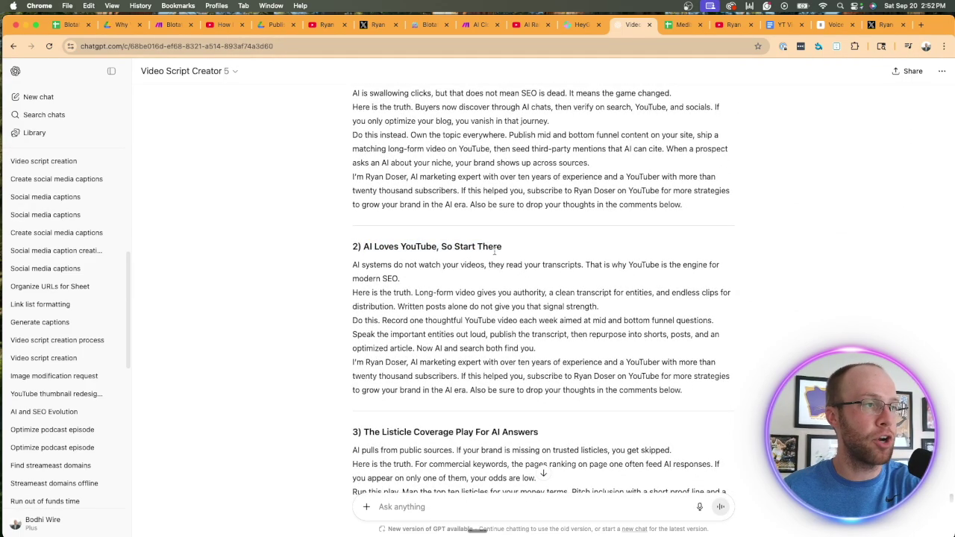
pyautogui.moveTo(505, 248); pyautogui.dragTo(369, 244)
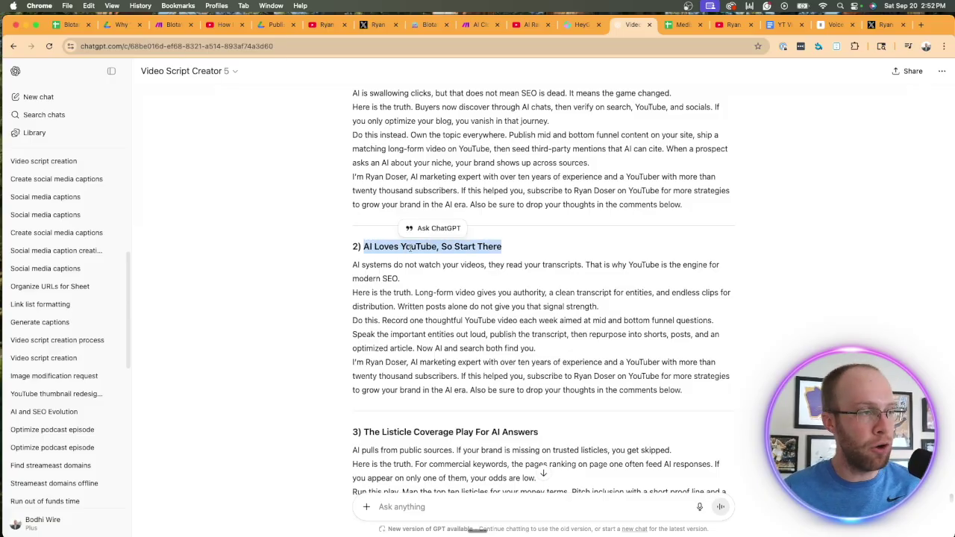
pyautogui.press('super+c')
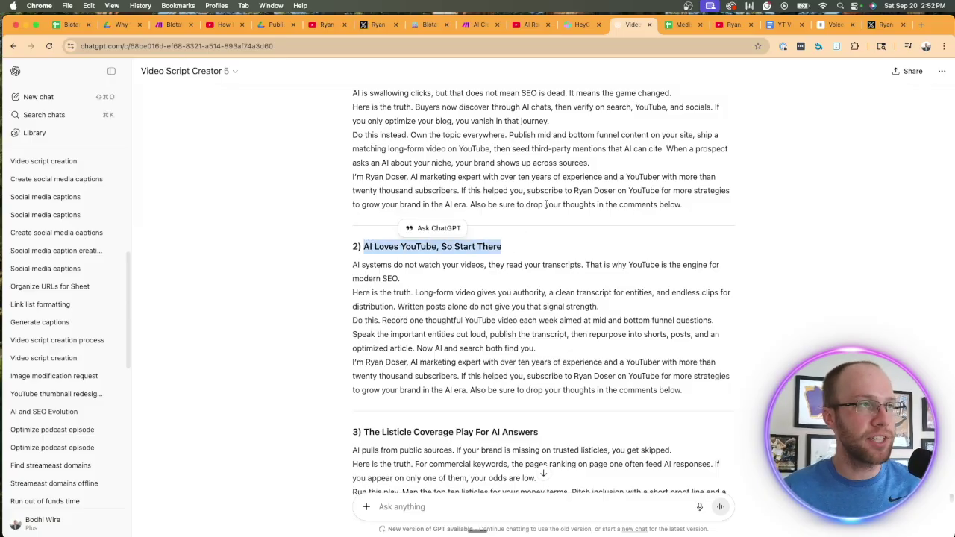
# Step: Create a new HeyGen video and paste the second script's body into scene 1
pyautogui.click(581, 25)
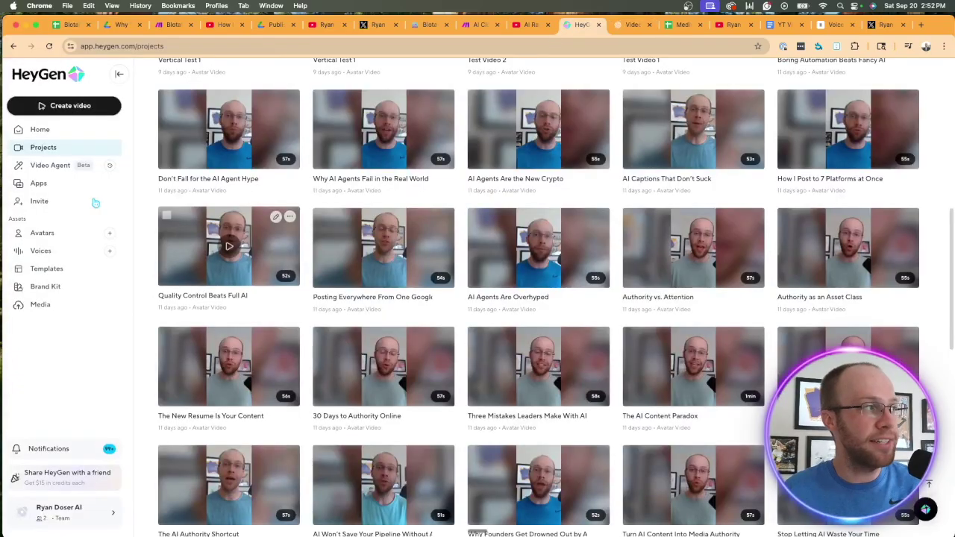
pyautogui.click(70, 107)
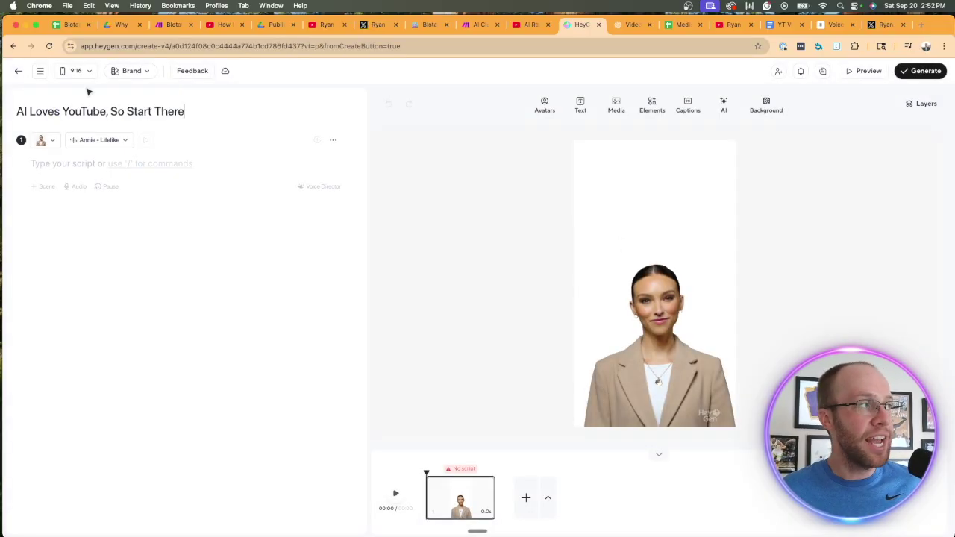
pyautogui.click(631, 24)
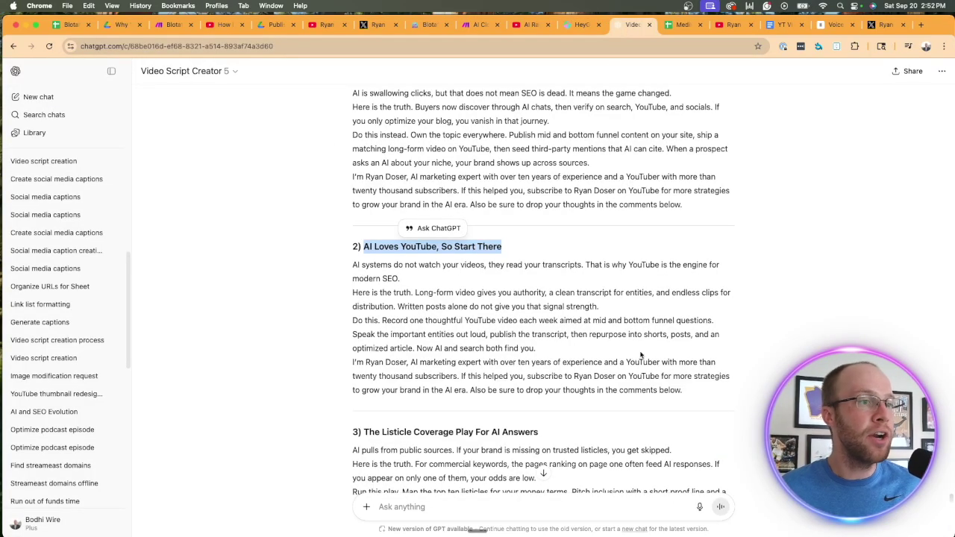
pyautogui.moveTo(687, 389); pyautogui.dragTo(340, 266)
pyautogui.click(583, 25)
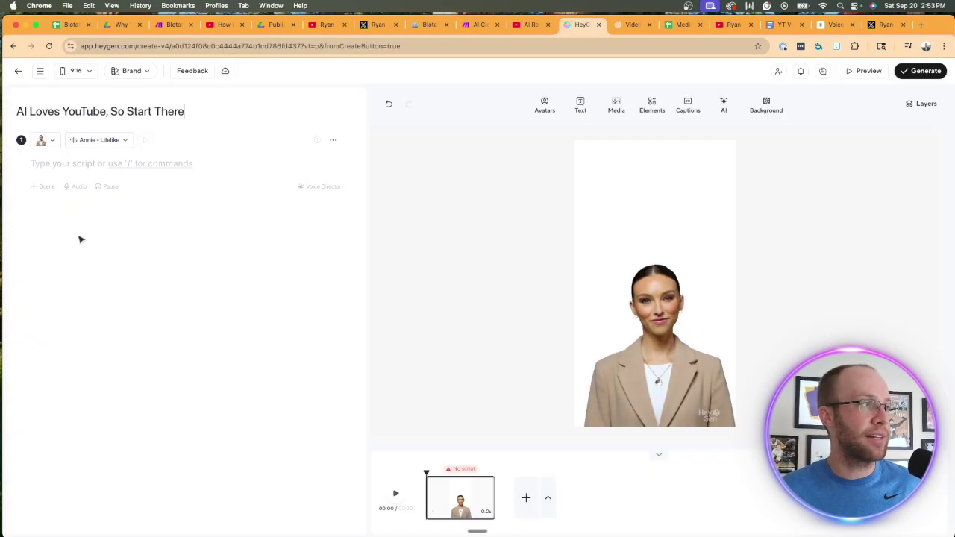
pyautogui.press('cmd+v')
# Step: Switch the scene's avatar to the custom avatar's grey-shirt look, nudged slightly left
pyautogui.click(53, 151)
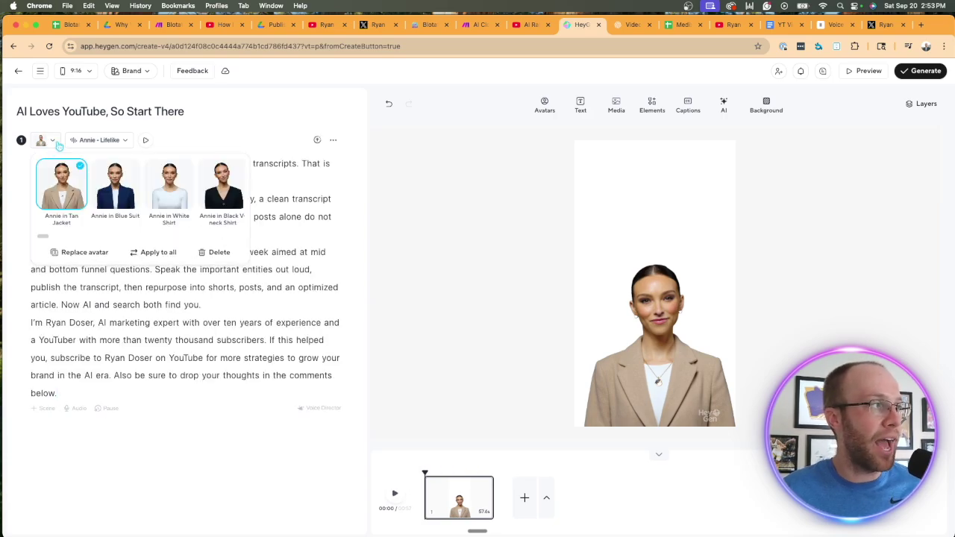
pyautogui.click(77, 253)
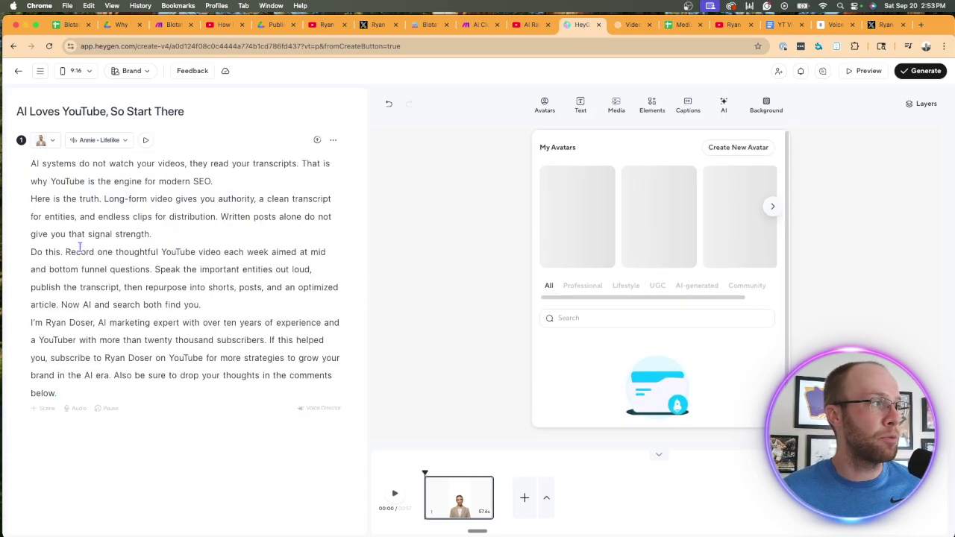
pyautogui.click(577, 203)
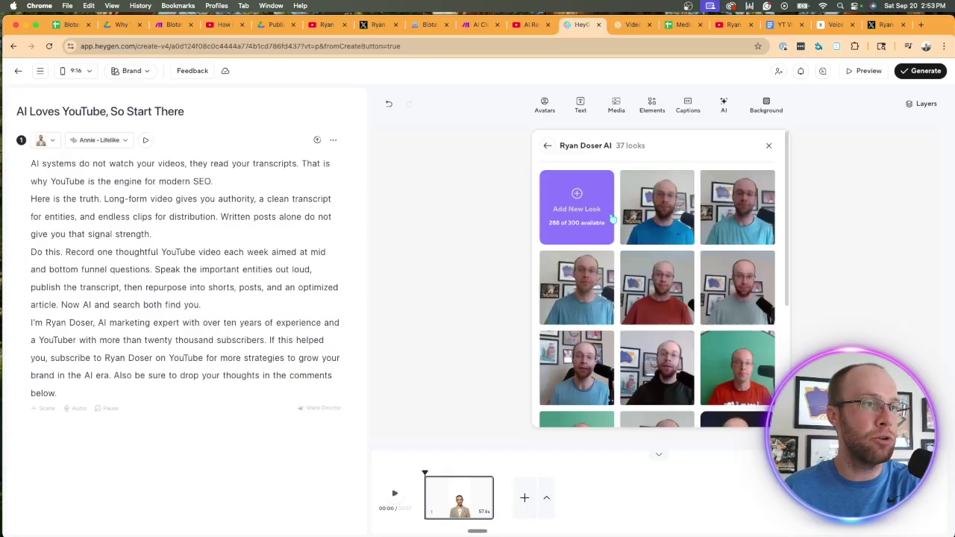
pyautogui.scroll(-1, 739, 269)
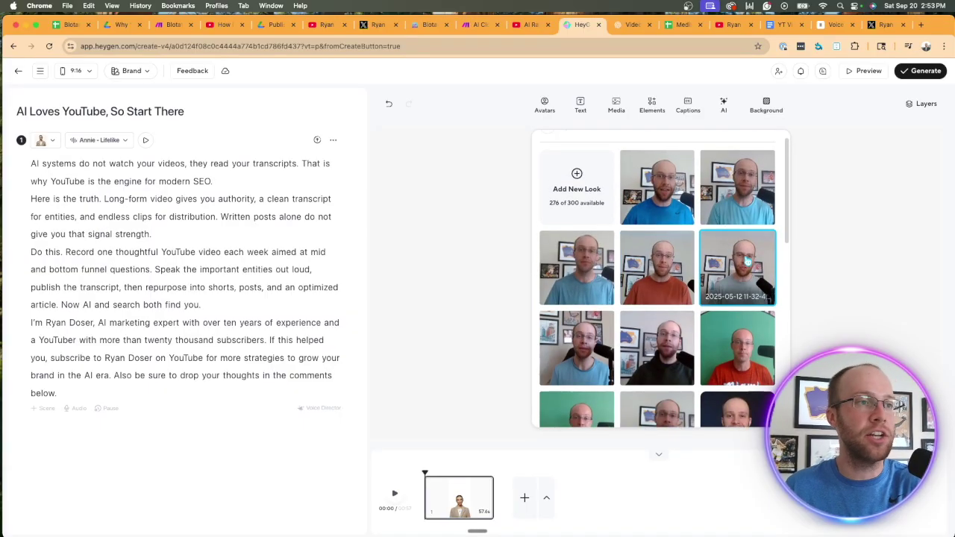
pyautogui.click(739, 247)
pyautogui.moveTo(748, 260); pyautogui.dragTo(730, 261)
pyautogui.click(729, 444)
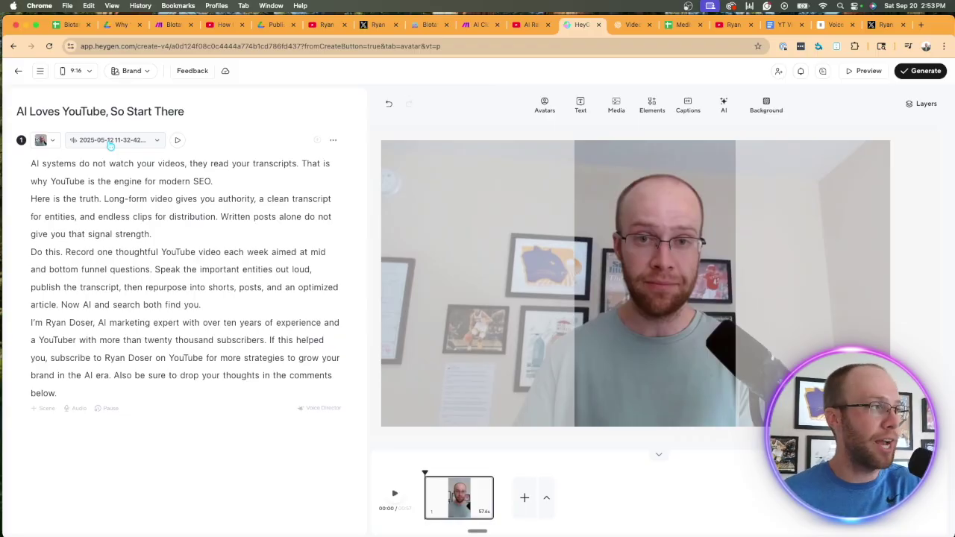
# Step: Assign the cloned AI voice to the script, then bring up the ElevenLabs voice library
pyautogui.click(110, 142)
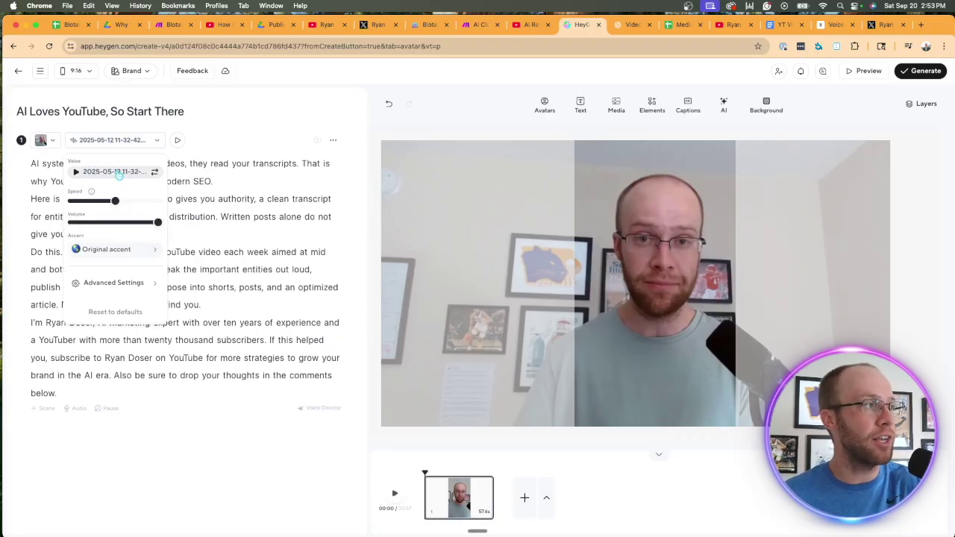
pyautogui.click(119, 173)
pyautogui.click(307, 136)
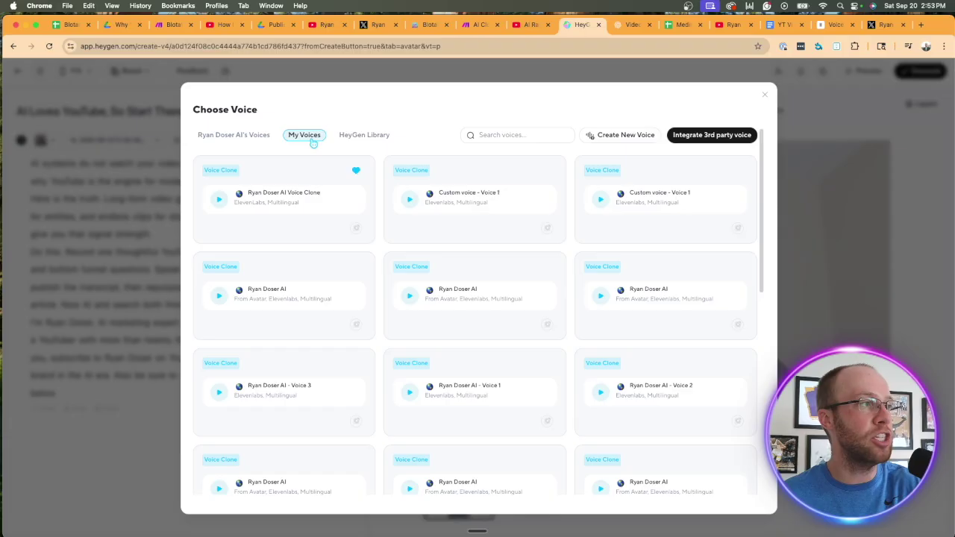
pyautogui.click(305, 204)
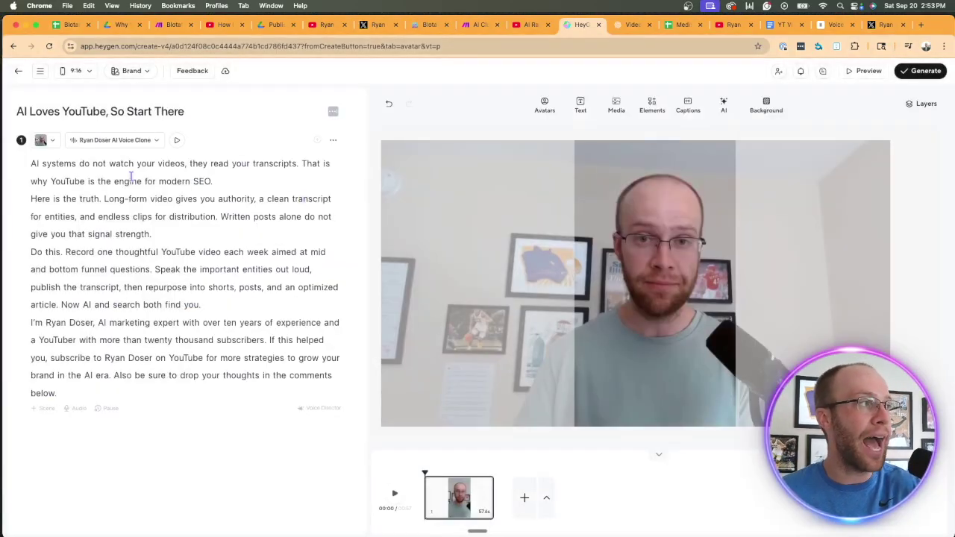
pyautogui.click(836, 25)
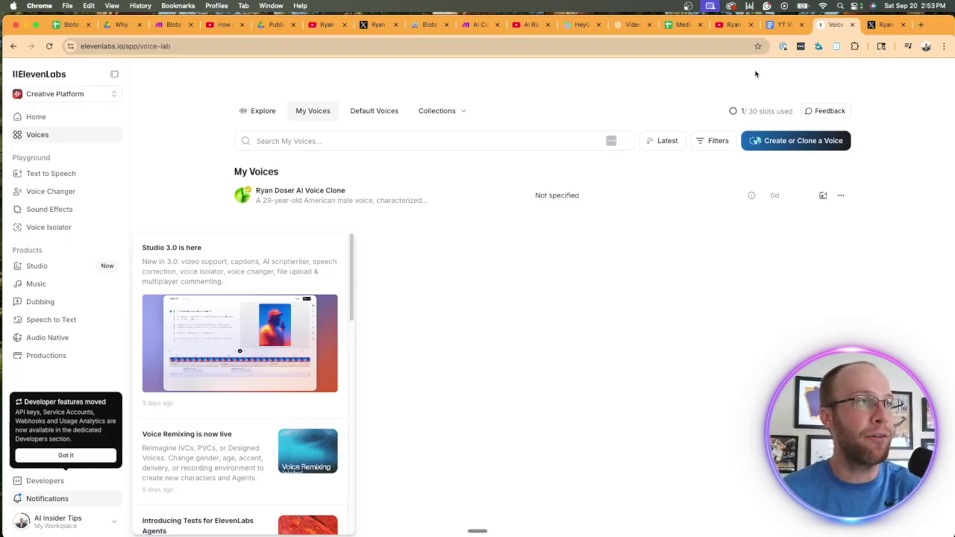
# Step: Go back to the HeyGen editor for 'AI Loves YouTube, So Start There'
pyautogui.click(584, 25)
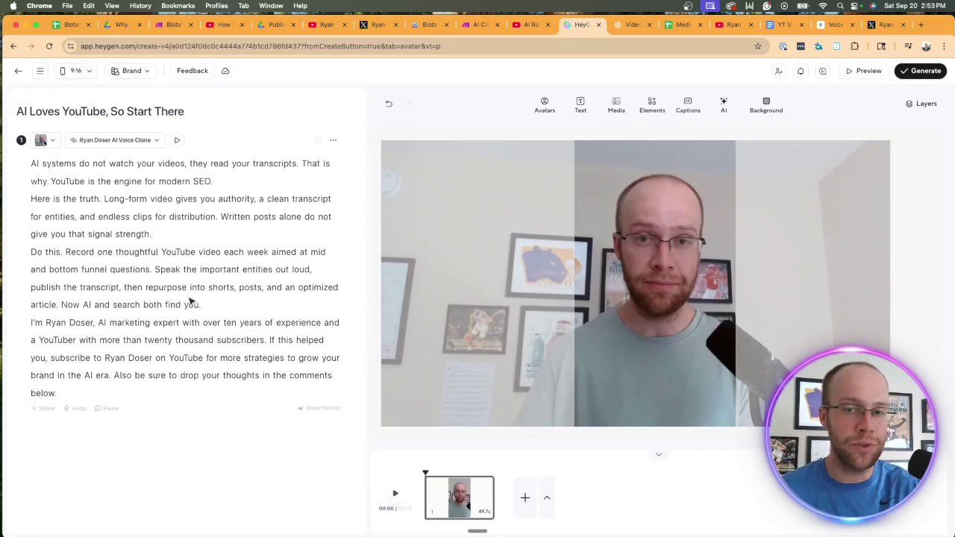
# Step: Generate the video with Avatar Unlimited and find it as a finished 49s video in Projects
pyautogui.click(920, 71)
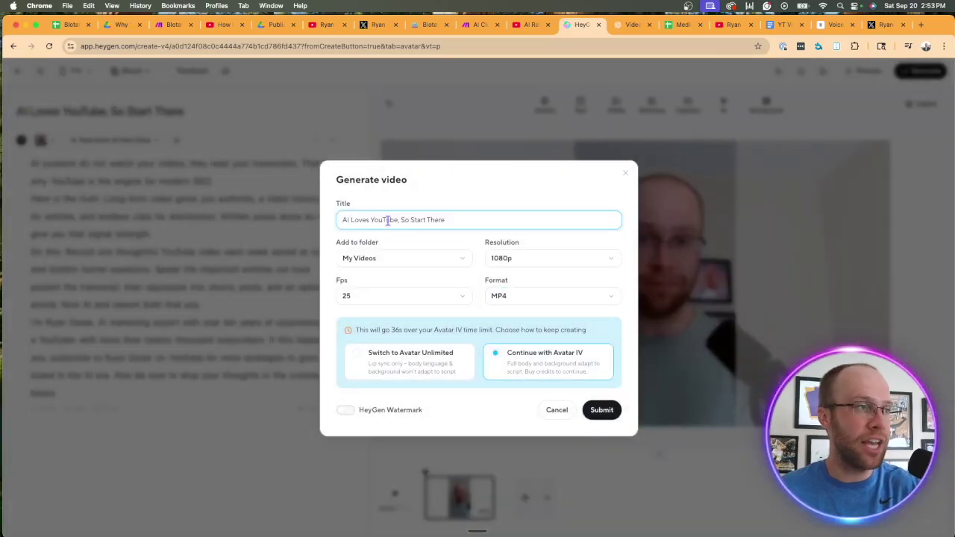
pyautogui.click(382, 367)
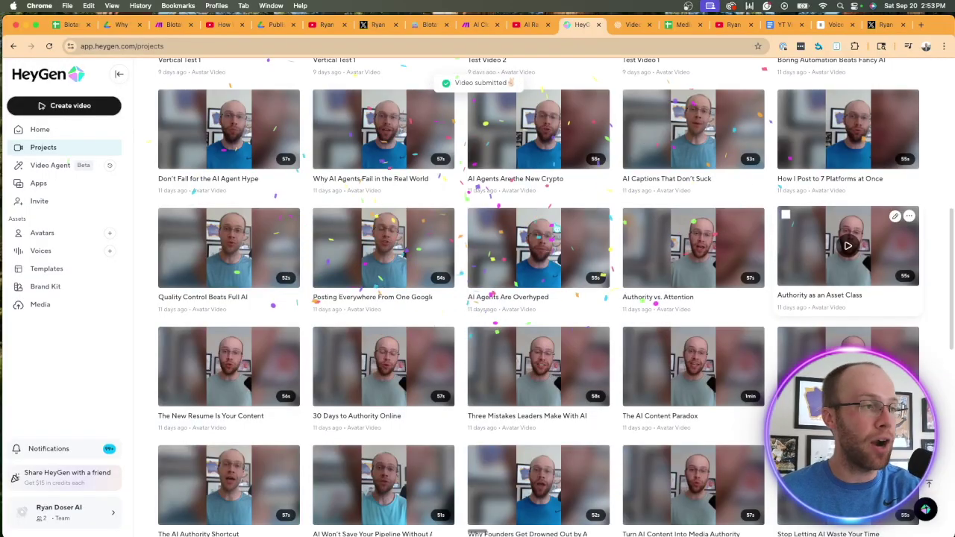
pyautogui.scroll(10, 345, 283)
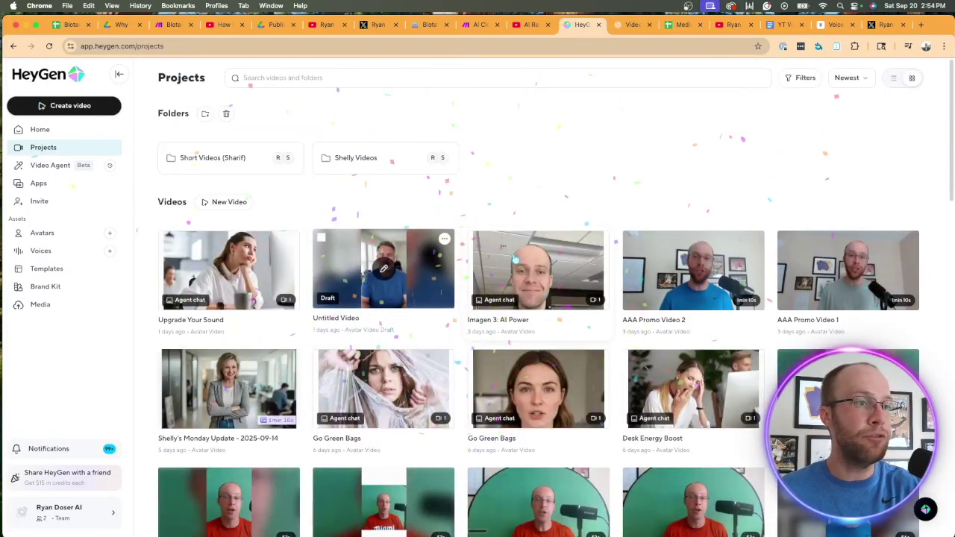
pyautogui.scroll(-1, 656, 218)
pyautogui.scroll(1, 657, 218)
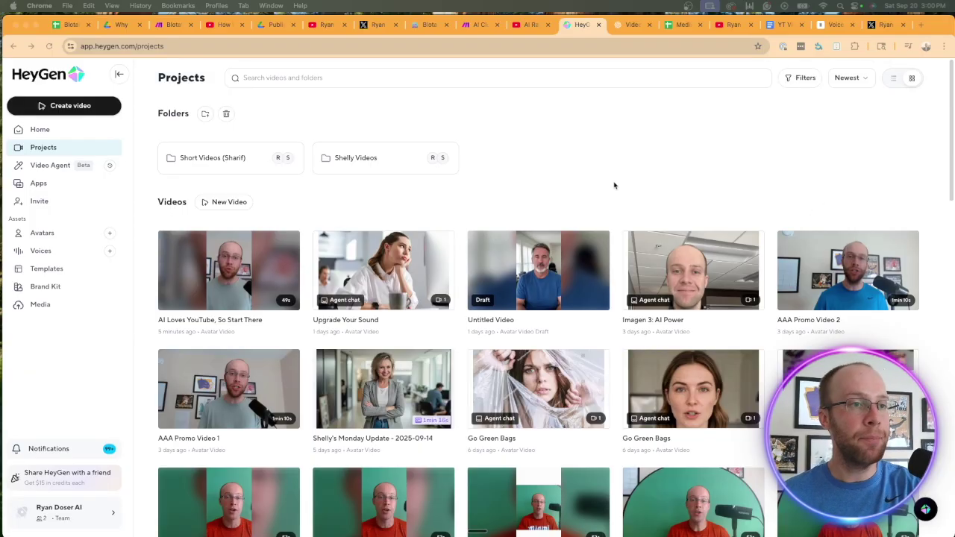
pyautogui.scroll(-10, 614, 186)
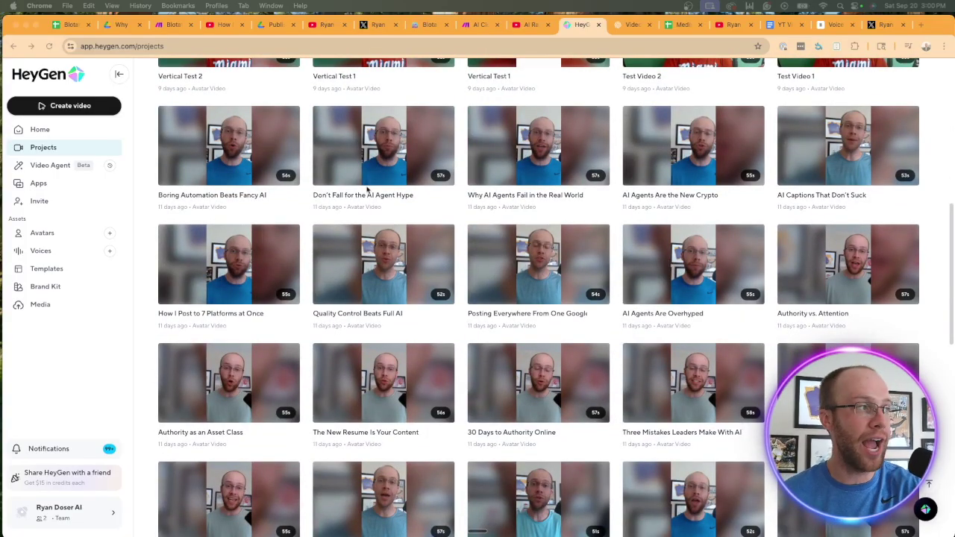
pyautogui.scroll(1, 344, 187)
pyautogui.click(231, 156)
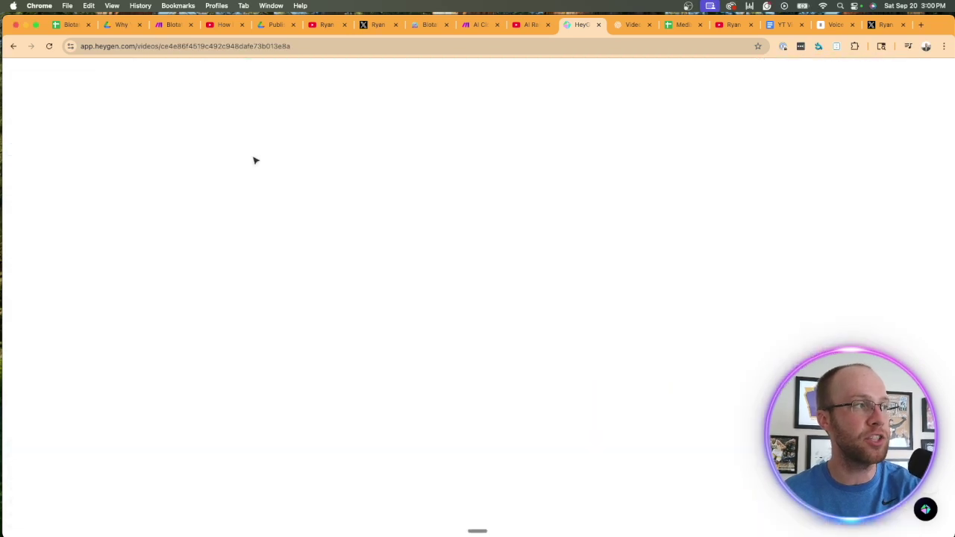
pyautogui.click(391, 464)
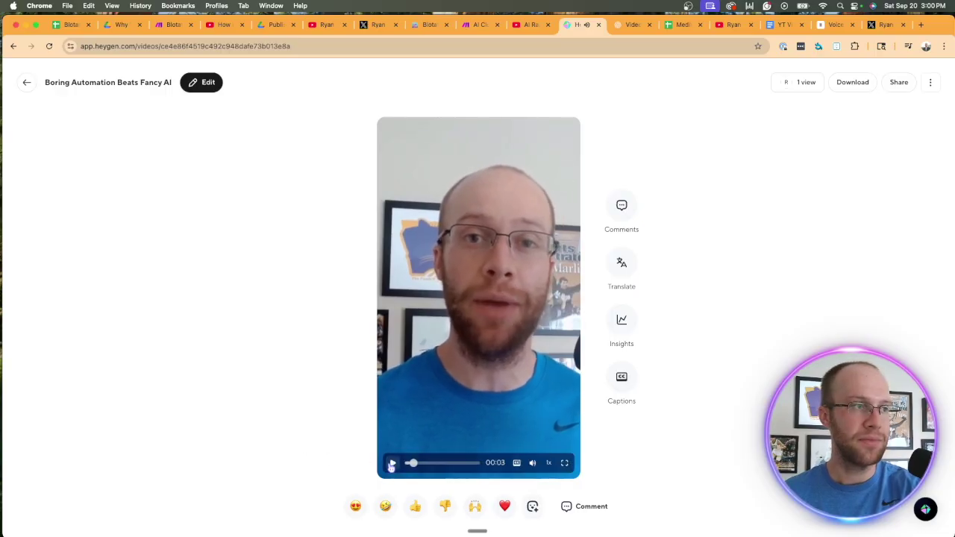
pyautogui.click(392, 464)
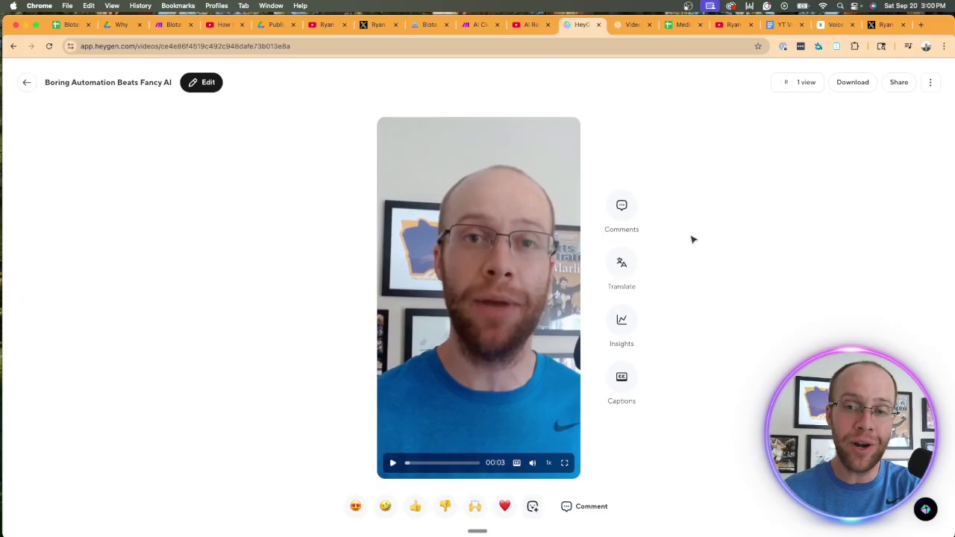
pyautogui.click(23, 84)
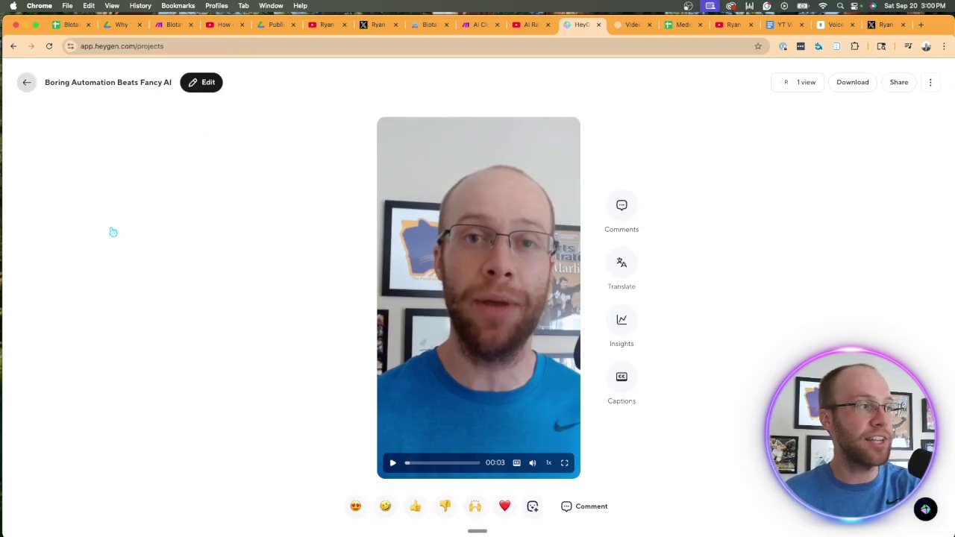
# Step: Scroll the Projects grid, then move to the Google Drive 'Published & Scheduled' folder
pyautogui.scroll(-4, 608, 338)
pyautogui.scroll(8, 608, 338)
pyautogui.scroll(-1, 553, 225)
pyautogui.scroll(-1, 553, 225)
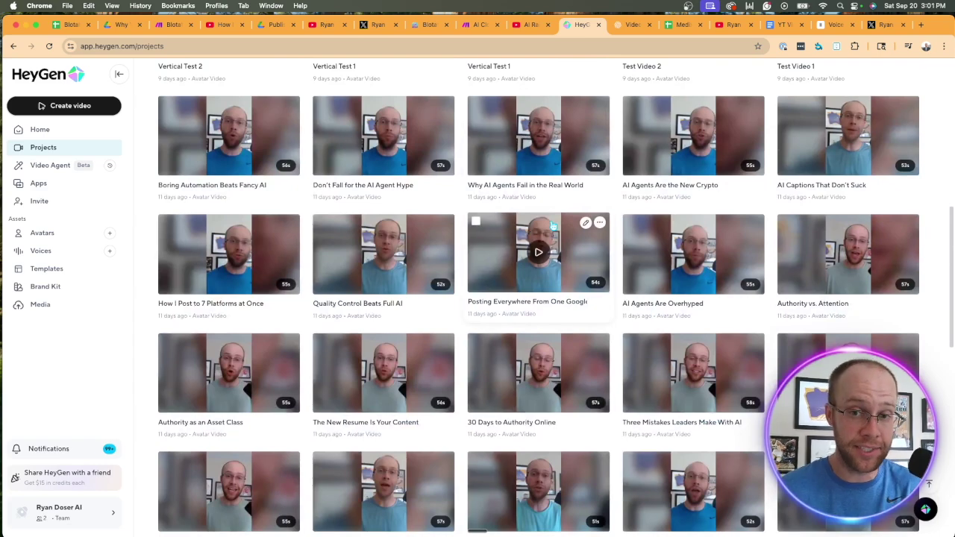
pyautogui.click(277, 24)
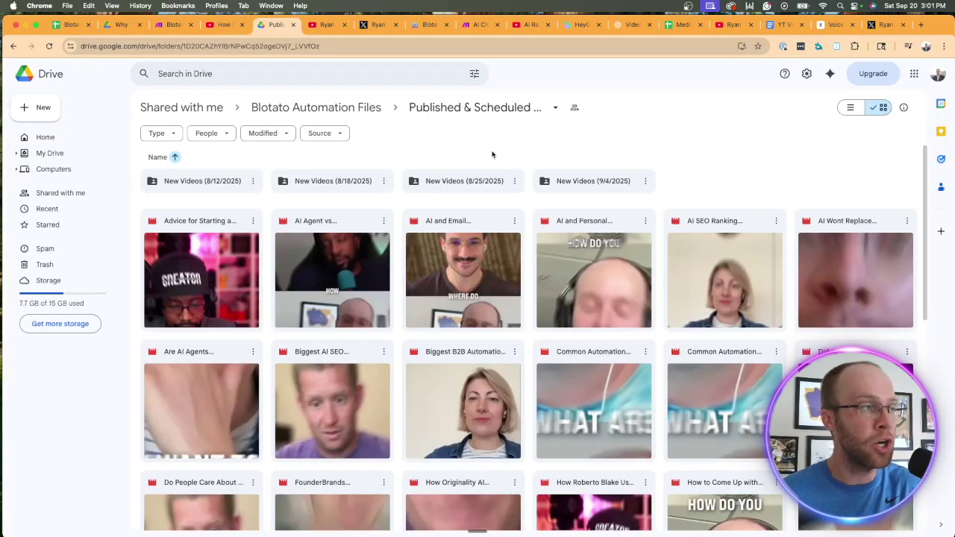
# Step: Return to the X & LinkedIn Posts calendar and select empty cell B79
pyautogui.click(67, 25)
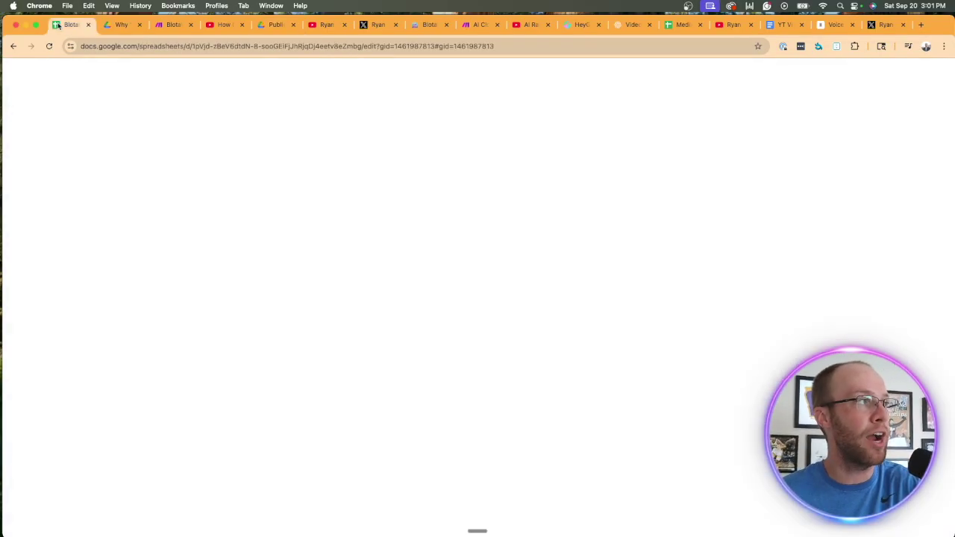
pyautogui.click(427, 438)
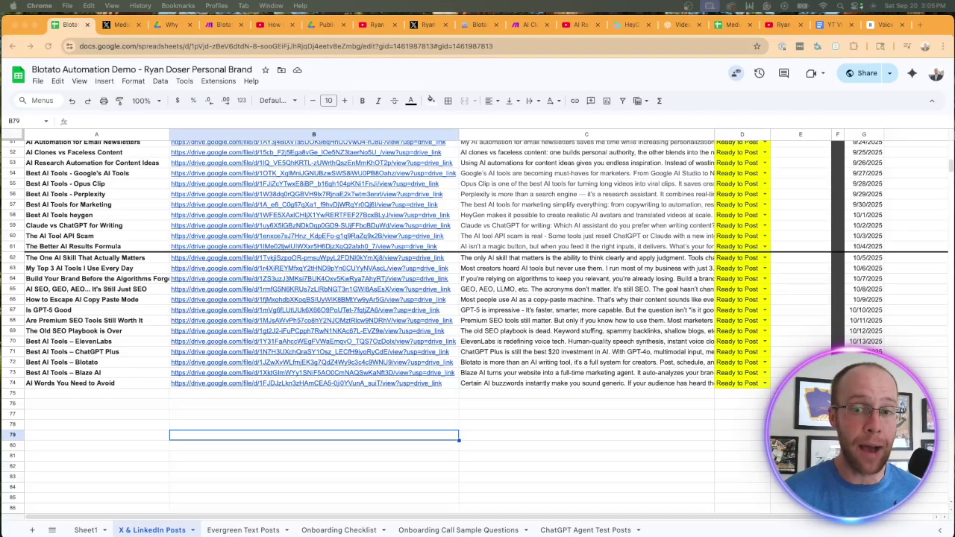
pyautogui.click(115, 27)
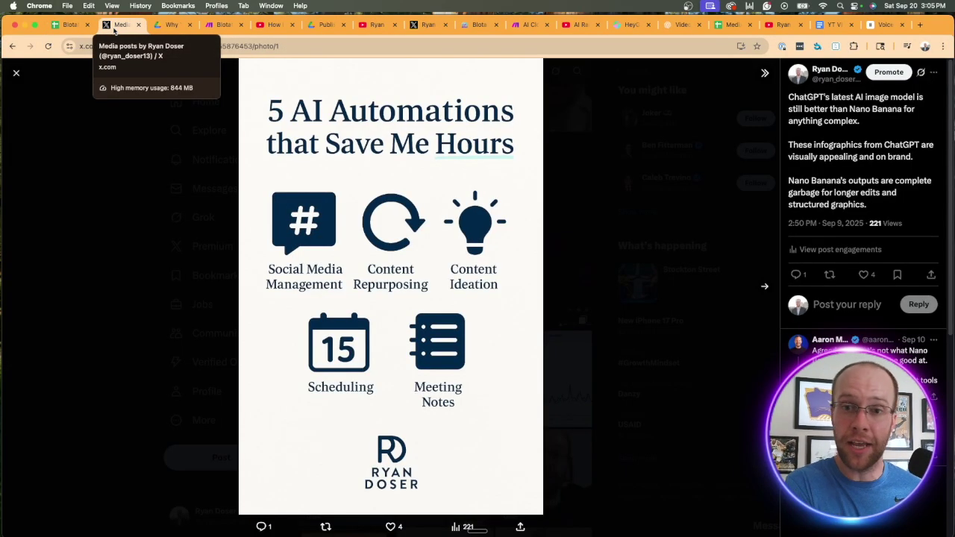
pyautogui.click(764, 287)
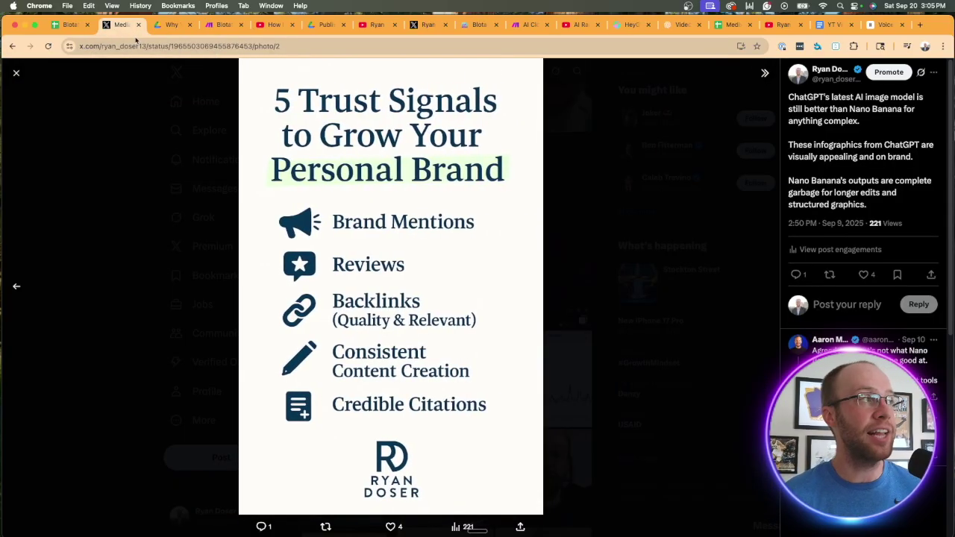
pyautogui.click(70, 27)
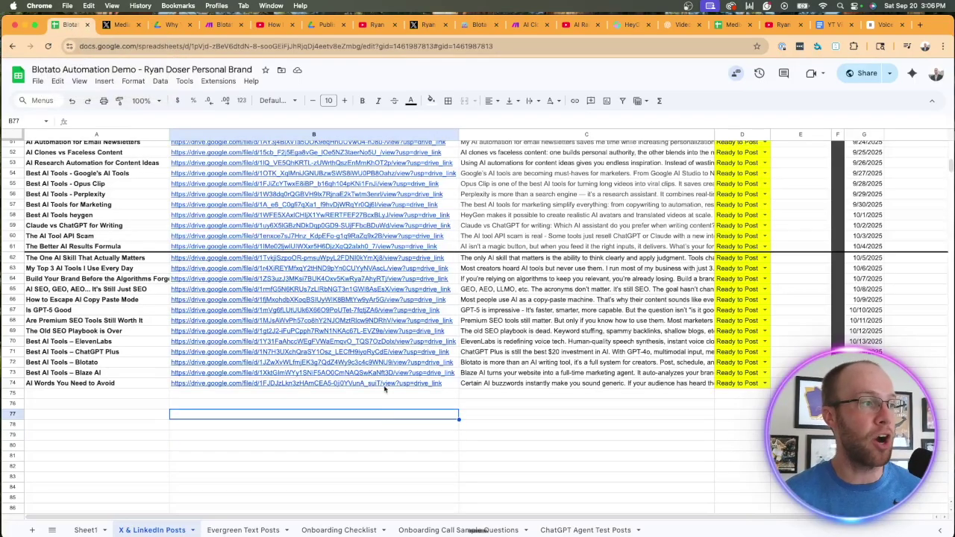
pyautogui.click(380, 373)
pyautogui.click(436, 397)
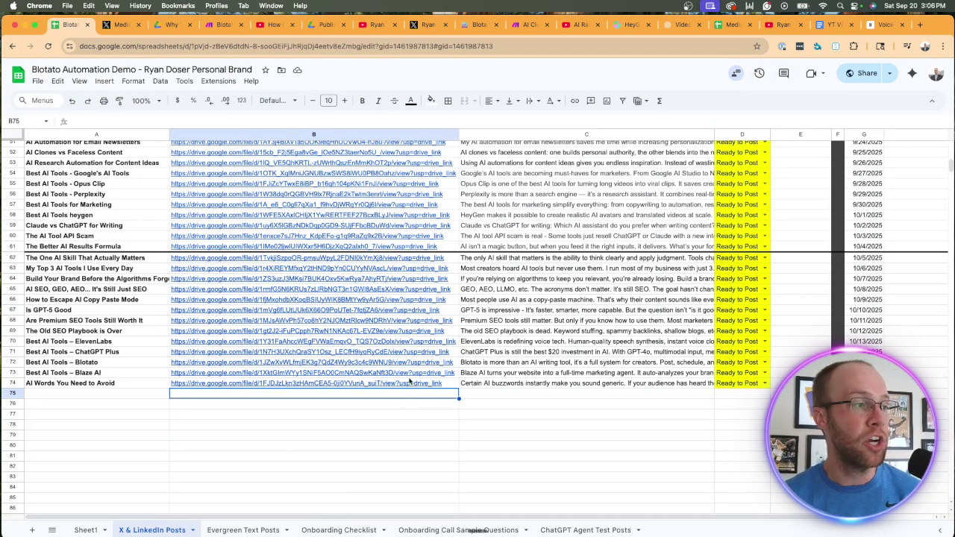
pyautogui.press('Up')
pyautogui.press('Right')
pyautogui.click(409, 415)
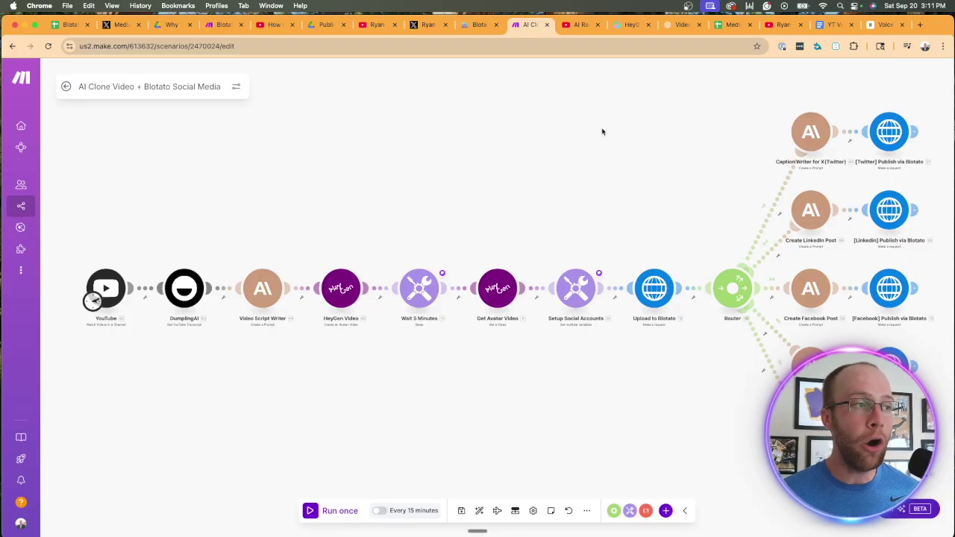
# Step: Open and close the HeyGen Video module settings twice to review its configuration
pyautogui.click(343, 290)
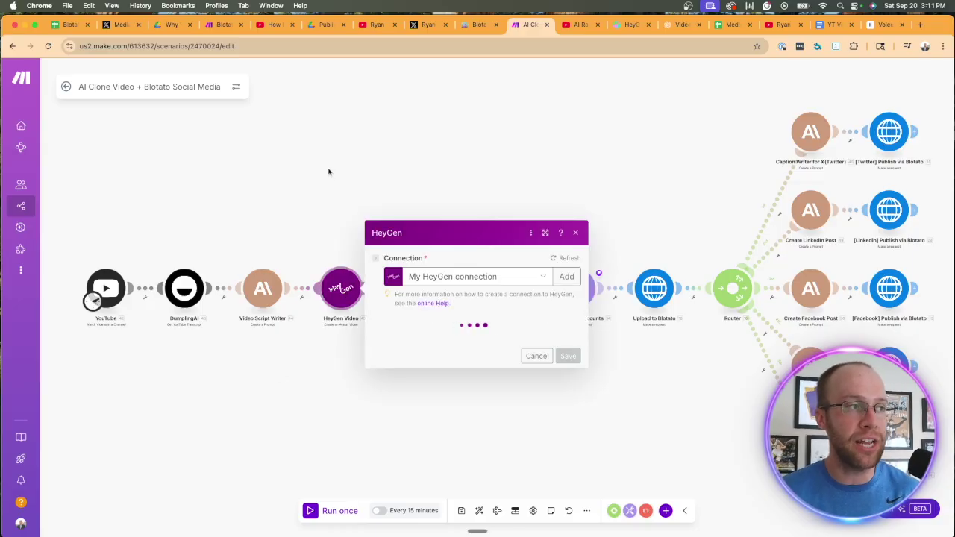
pyautogui.click(328, 171)
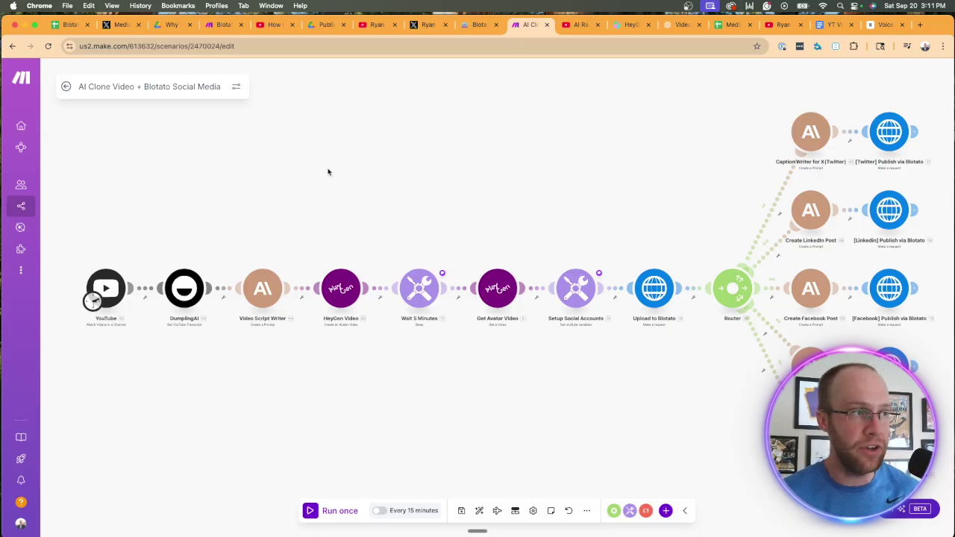
pyautogui.click(334, 290)
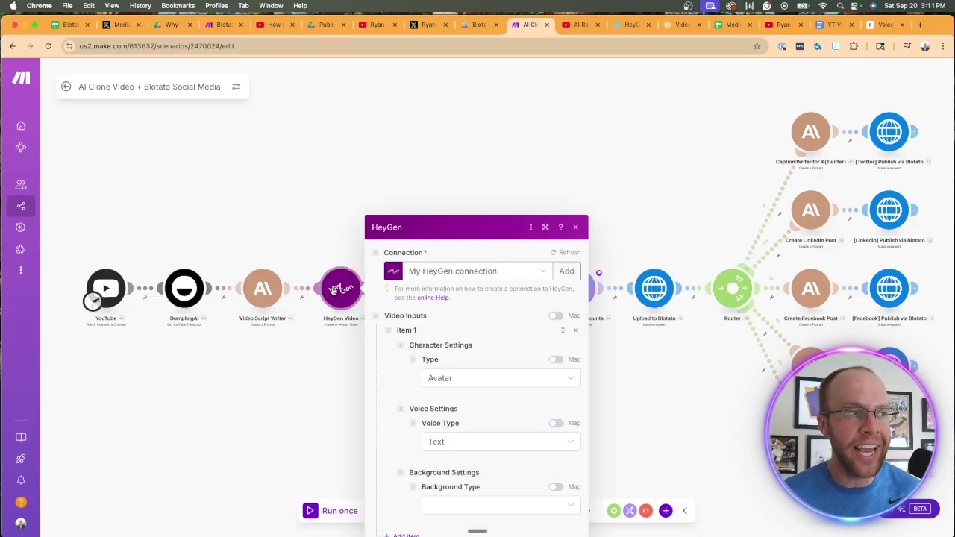
pyautogui.click(331, 213)
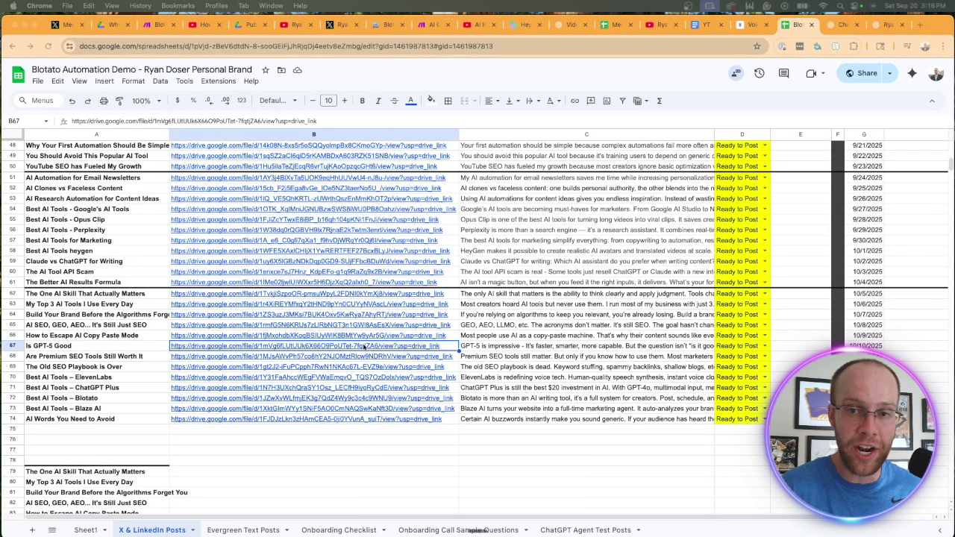
# Step: Check the caption column, comparing the filled captions in C62:C74 with the empty cells from C79 down
pyautogui.click(537, 471)
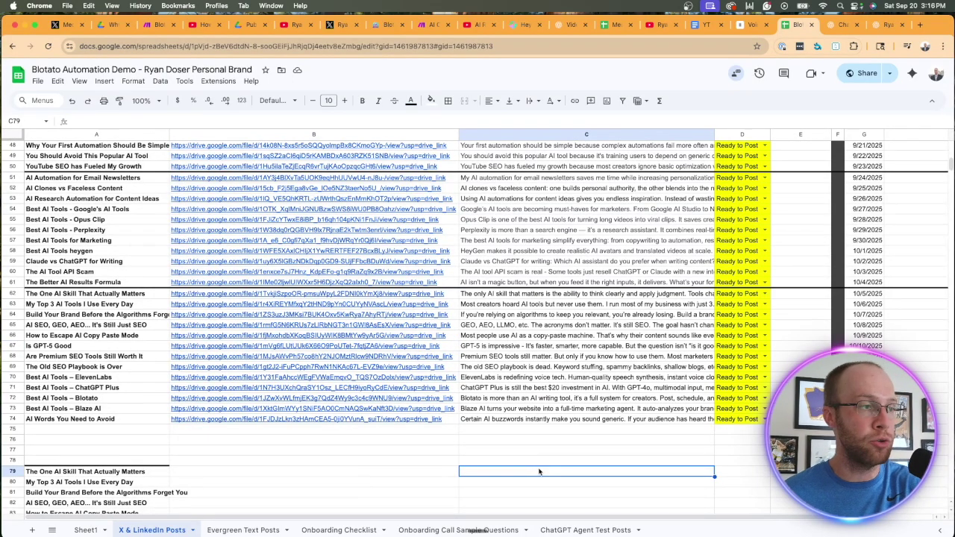
pyautogui.scroll(-5, 537, 471)
pyautogui.click(550, 468)
pyautogui.moveTo(475, 221); pyautogui.dragTo(482, 345)
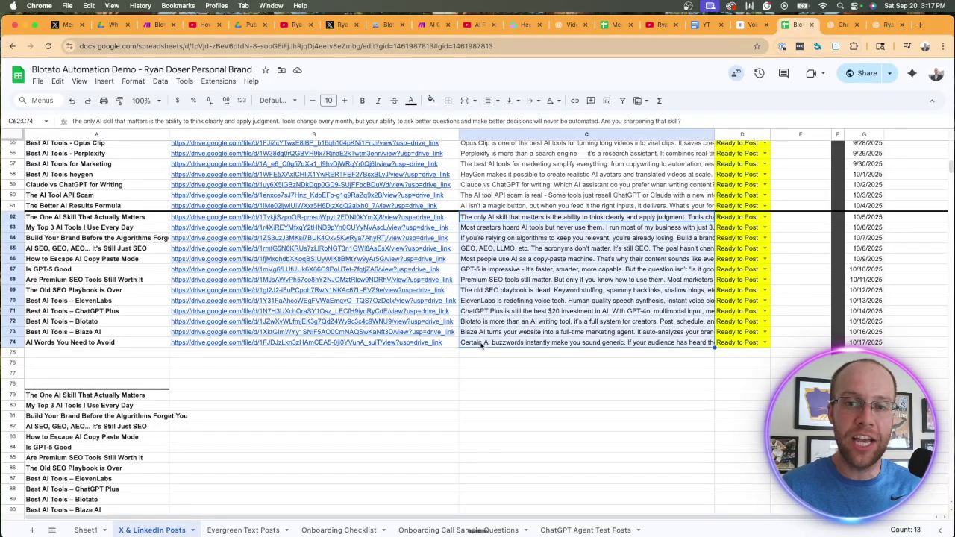
pyautogui.click(518, 377)
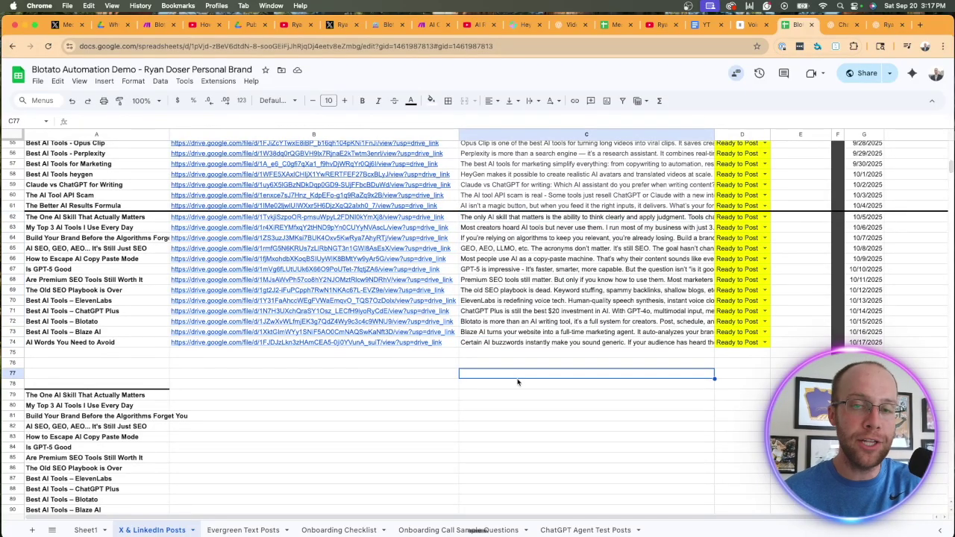
pyautogui.click(497, 406)
pyautogui.scroll(-3, 373, 388)
pyautogui.click(256, 378)
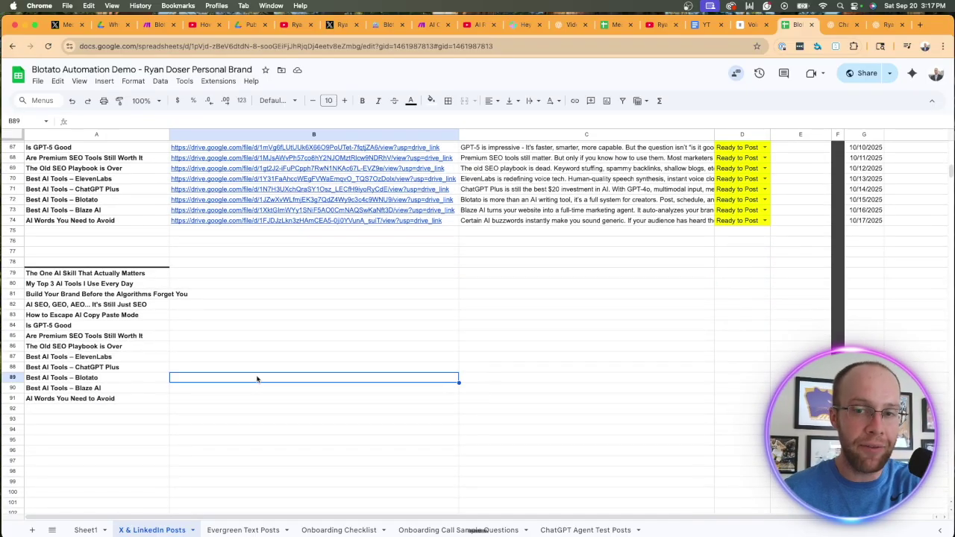
pyautogui.scroll(3, 261, 379)
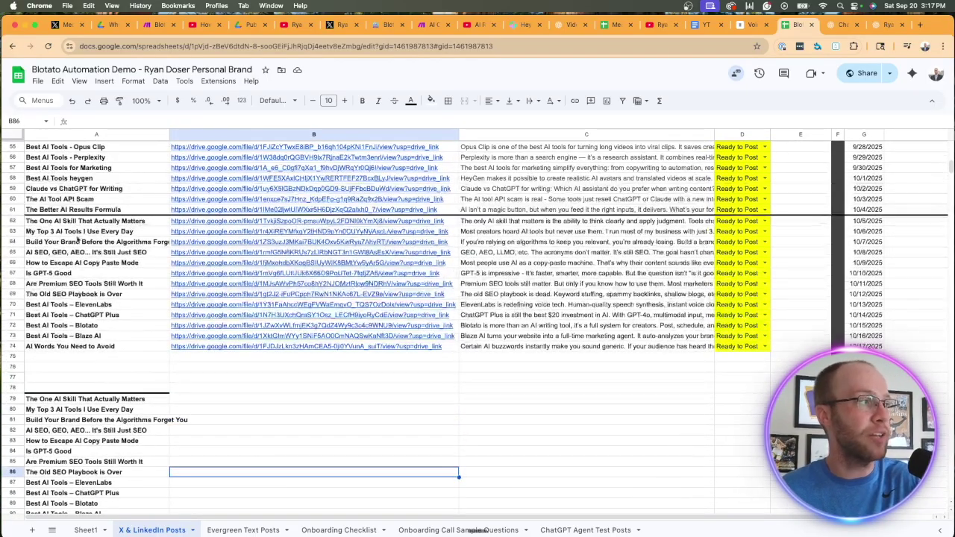
# Step: Select the new titles in A79:A91 and their empty caption cells C79:C91
pyautogui.click(72, 222)
pyautogui.moveTo(73, 222); pyautogui.dragTo(75, 347)
pyautogui.click(75, 377)
pyautogui.scroll(-3, 97, 336)
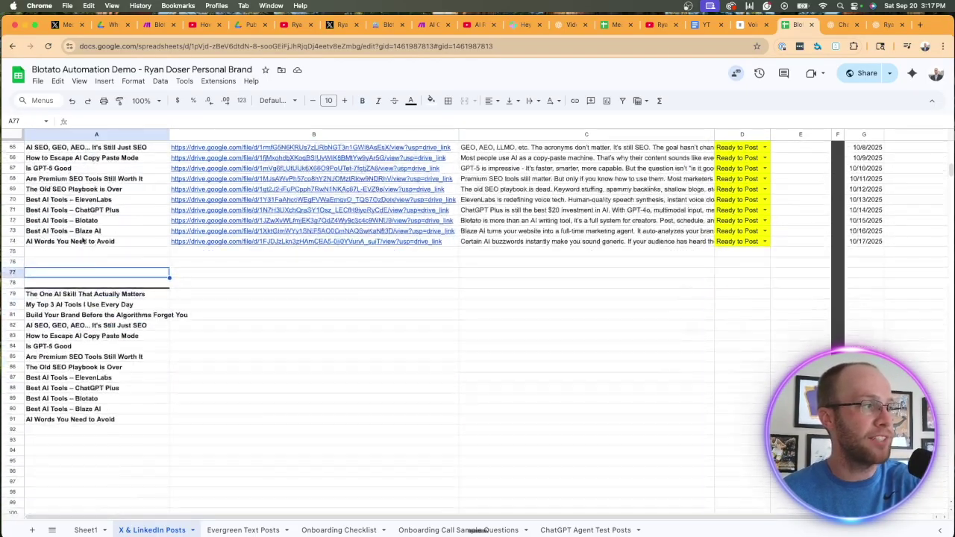
pyautogui.moveTo(110, 295); pyautogui.dragTo(112, 420)
pyautogui.click(336, 459)
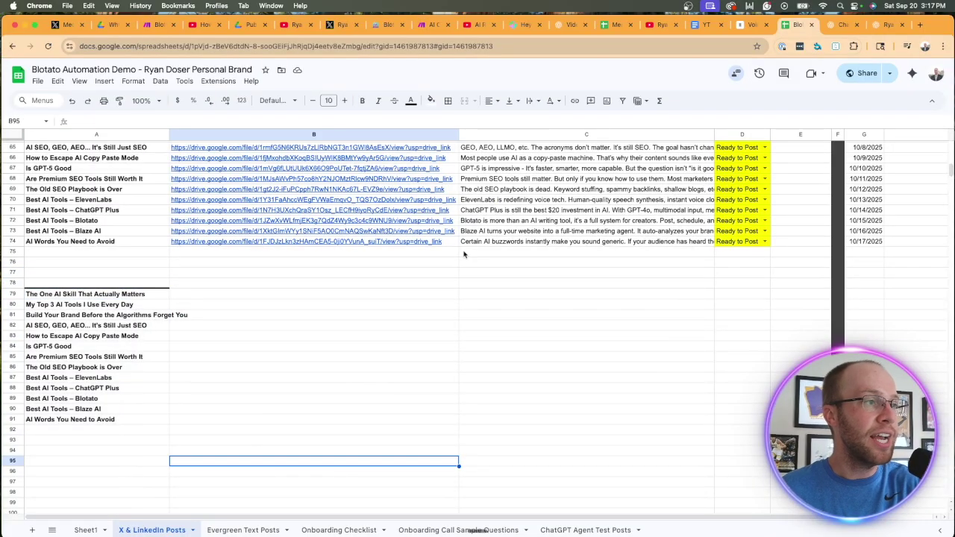
pyautogui.moveTo(478, 293); pyautogui.dragTo(473, 373)
pyautogui.click(473, 366)
pyautogui.moveTo(478, 294); pyautogui.dragTo(475, 421)
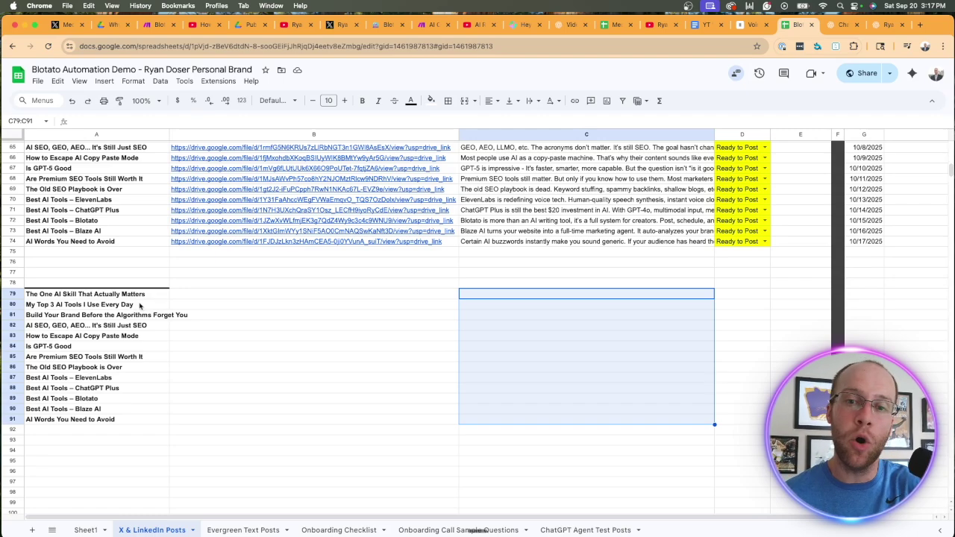
# Step: Preview the Drive video link in B16 for the earlier post 'Is SEO Dead in 2025'
pyautogui.scroll(20, 112, 306)
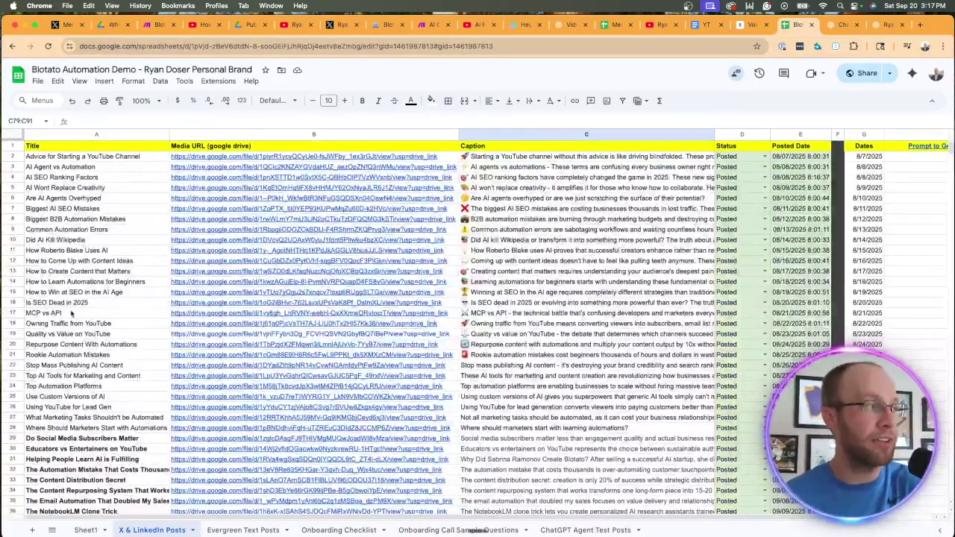
pyautogui.click(69, 303)
pyautogui.click(201, 309)
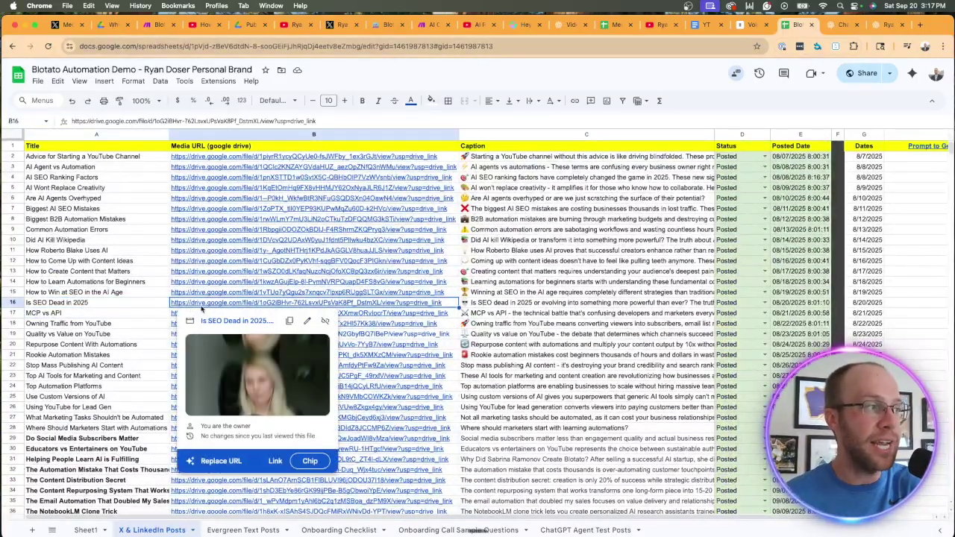
pyautogui.click(142, 307)
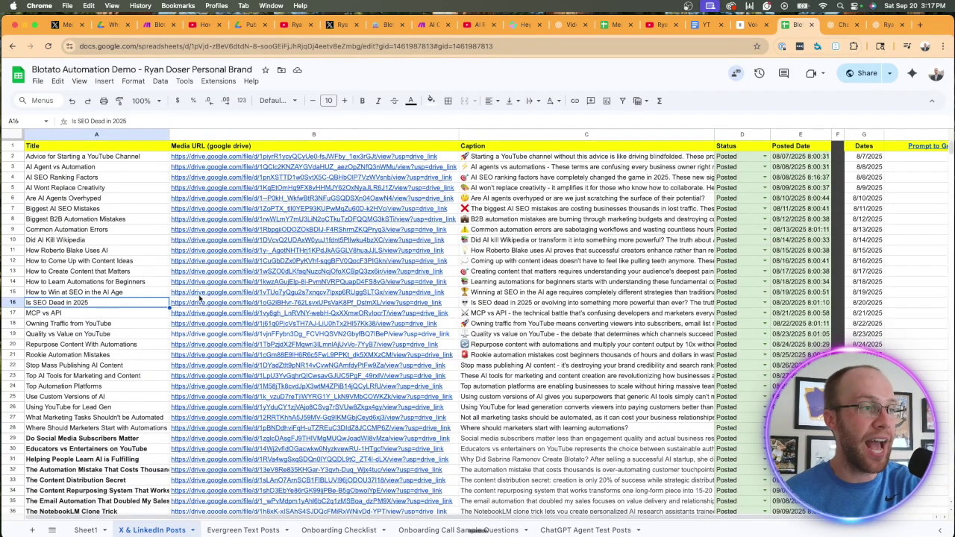
# Step: Re-mark titles A79:A91 and empty captions C79:C91, then bring up the CaptionCraft AI chat
pyautogui.scroll(-10, 202, 298)
pyautogui.scroll(-5, 329, 448)
pyautogui.click(280, 403)
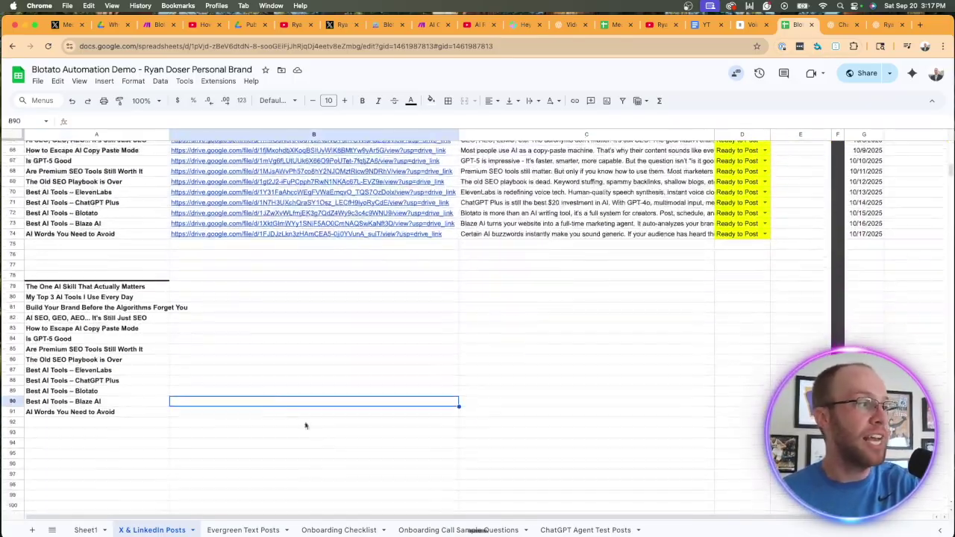
pyautogui.moveTo(113, 284); pyautogui.dragTo(127, 433)
pyautogui.click(384, 414)
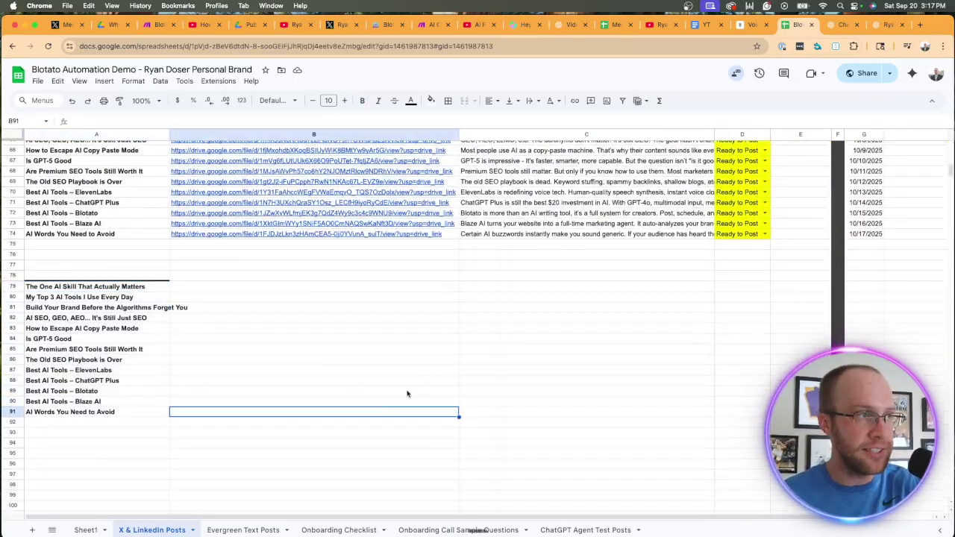
pyautogui.moveTo(471, 286); pyautogui.dragTo(535, 412)
pyautogui.click(535, 423)
pyautogui.click(837, 28)
pyautogui.click(807, 110)
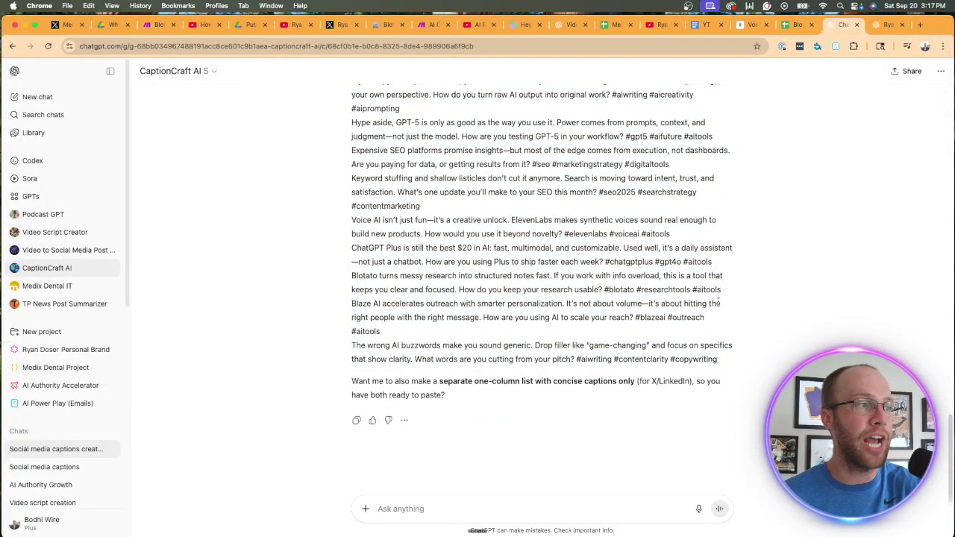
# Step: Scroll back to the original caption request in the CaptionCraft AI chat and highlight it
pyautogui.scroll(15, 720, 299)
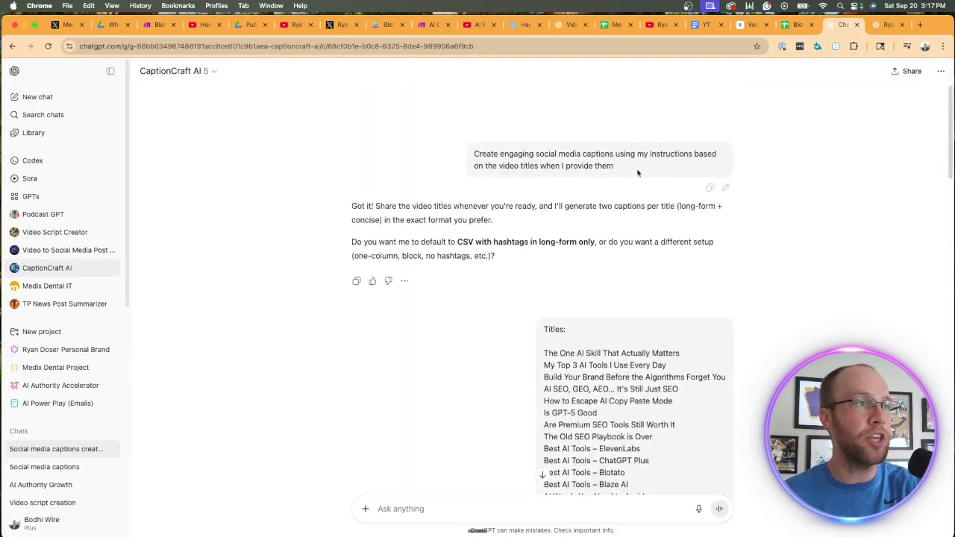
pyautogui.click(197, 72)
pyautogui.click(697, 97)
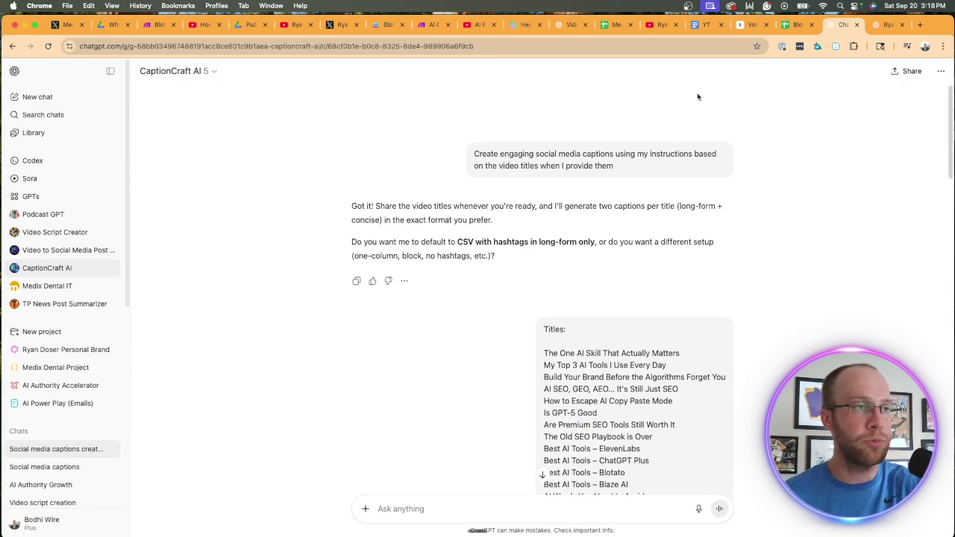
pyautogui.moveTo(615, 166); pyautogui.dragTo(475, 154)
pyautogui.click(594, 127)
pyautogui.scroll(-1, 624, 106)
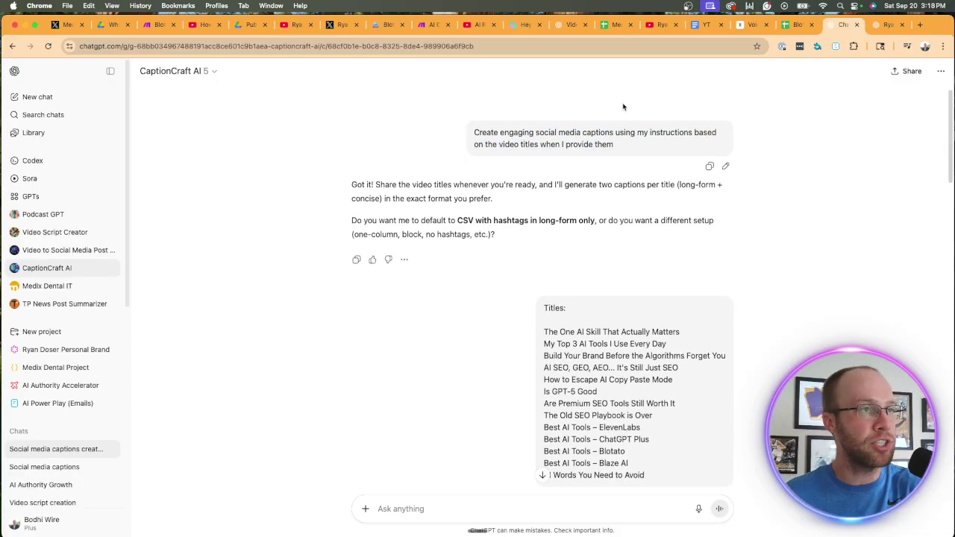
pyautogui.scroll(-1, 624, 107)
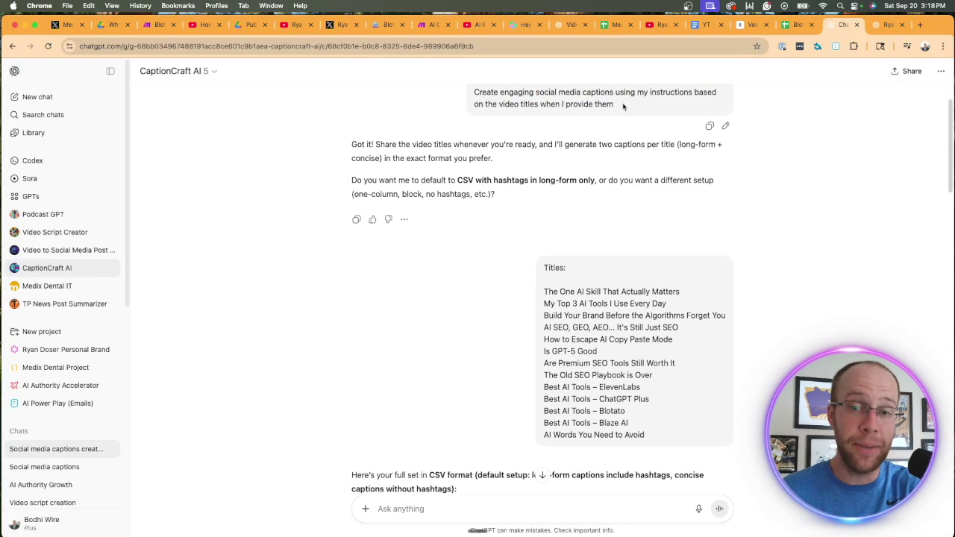
pyautogui.scroll(-1, 624, 107)
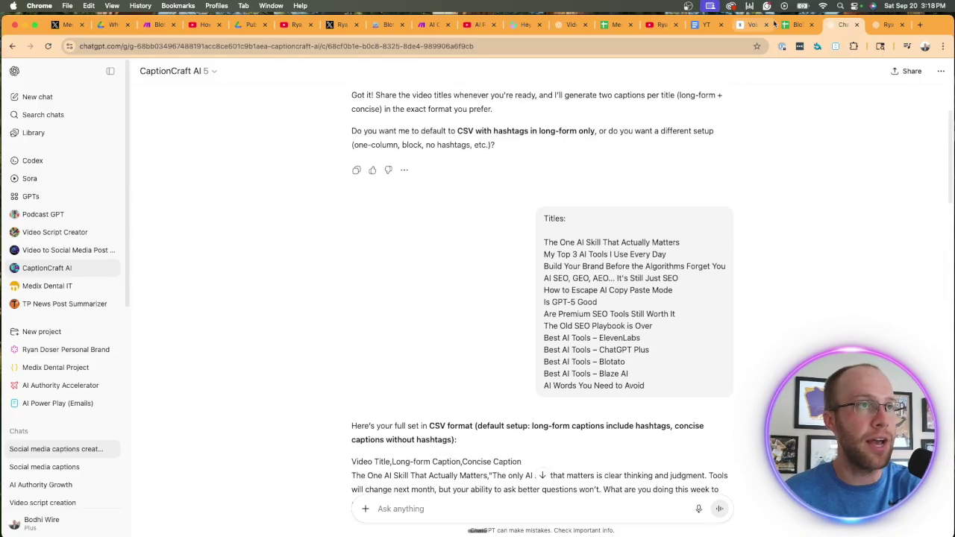
# Step: Select the new titles from row 79 in the sheet, then highlight the generated caption lines in the chat
pyautogui.click(791, 25)
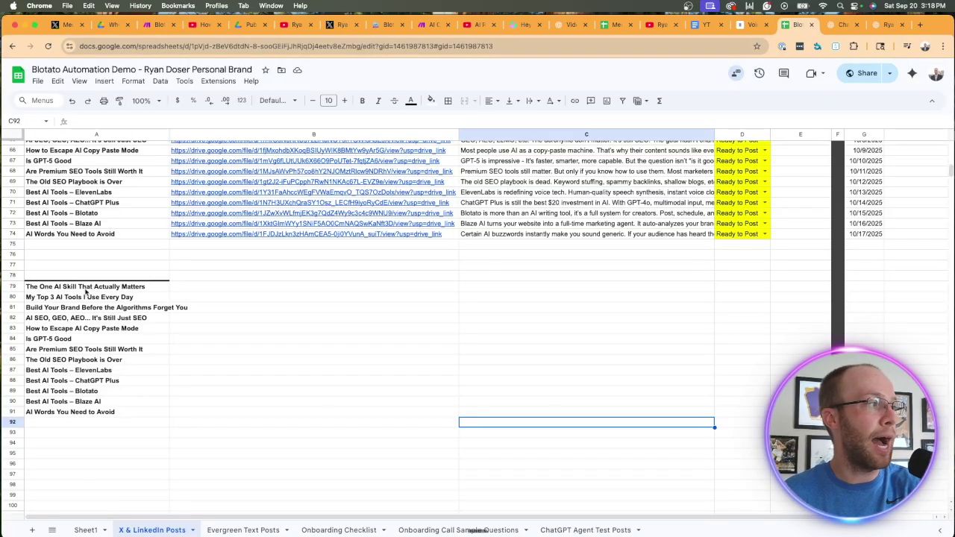
pyautogui.moveTo(84, 289); pyautogui.dragTo(71, 415)
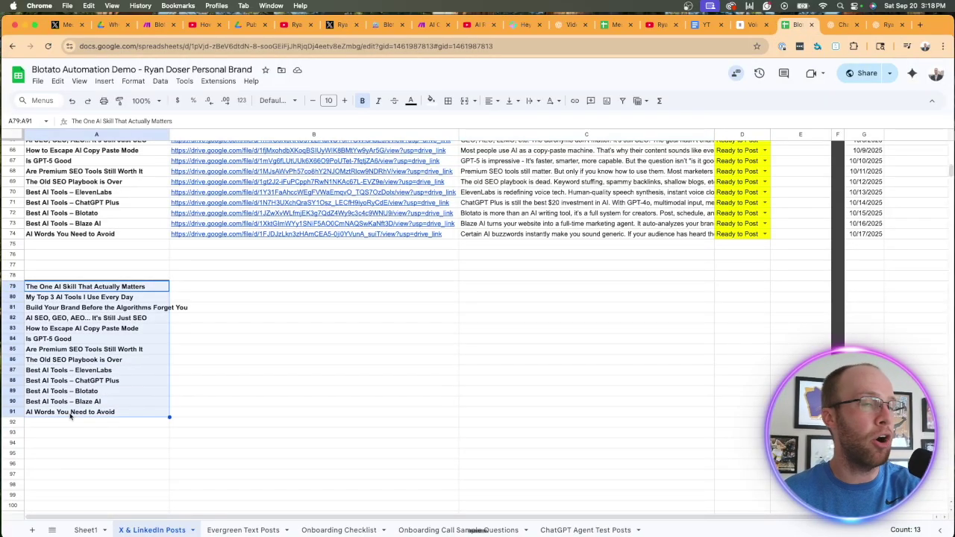
pyautogui.click(842, 25)
pyautogui.scroll(-15, 704, 307)
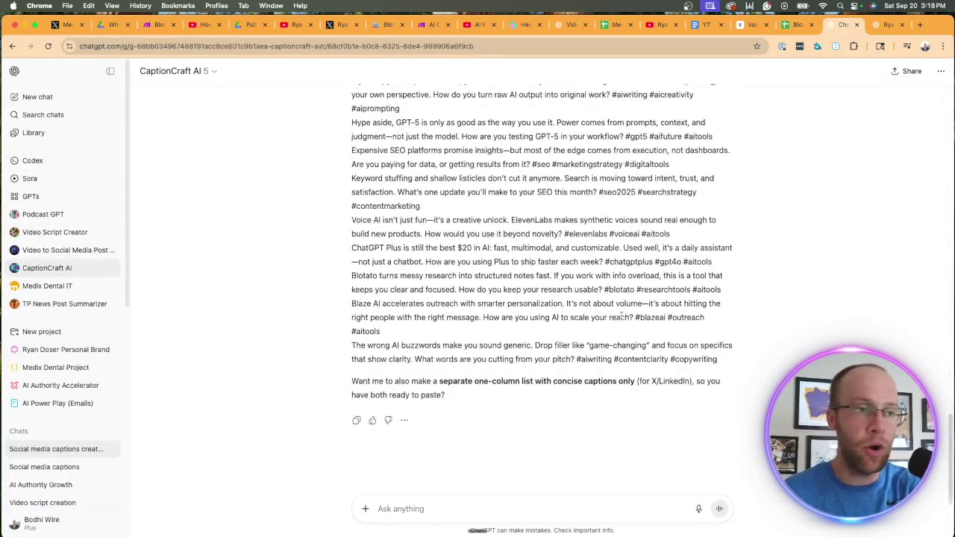
pyautogui.scroll(1, 621, 318)
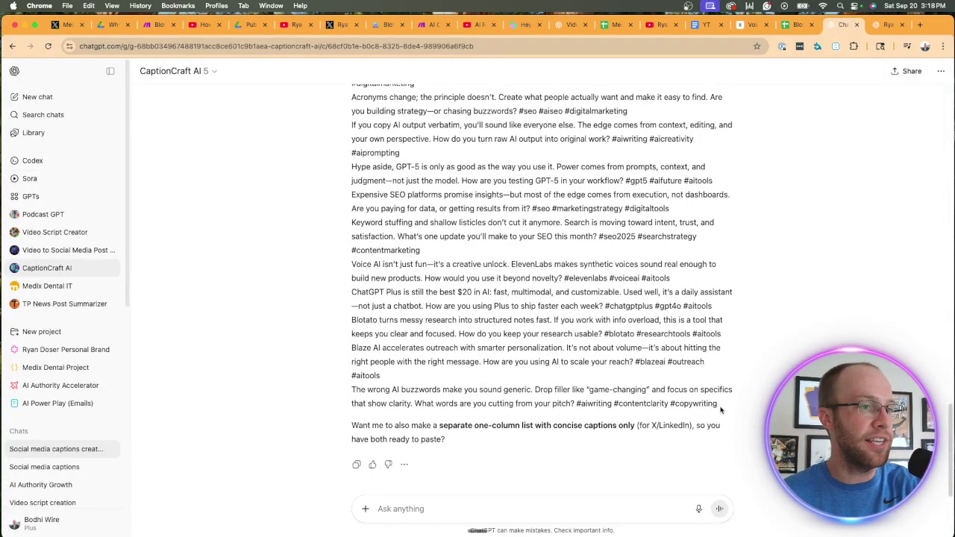
pyautogui.moveTo(716, 412); pyautogui.dragTo(351, 254)
# Step: Paste the generated captions into C79:C91 and open C79 to read its full caption
pyautogui.click(794, 25)
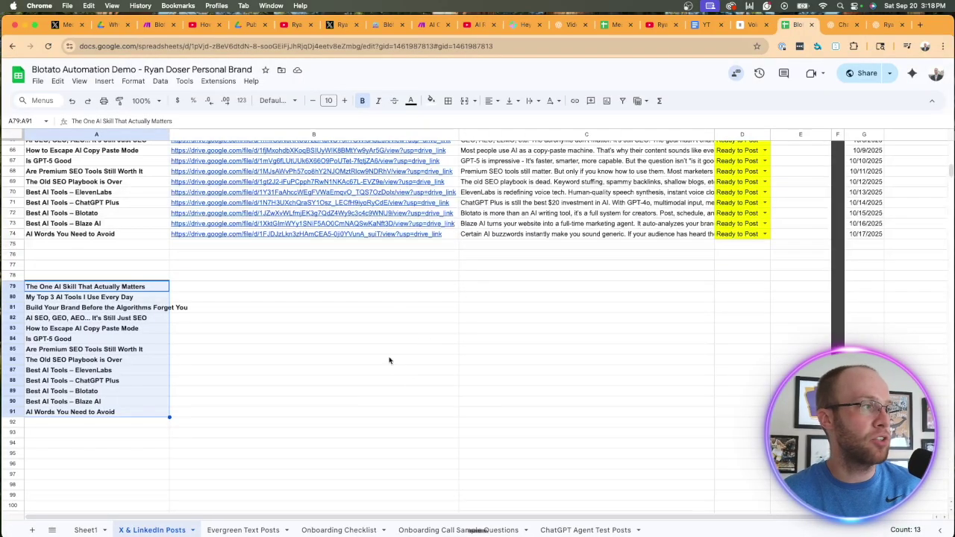
pyautogui.click(486, 288)
pyautogui.press('cmd+v')
pyautogui.click(434, 423)
pyautogui.moveTo(523, 294); pyautogui.dragTo(515, 418)
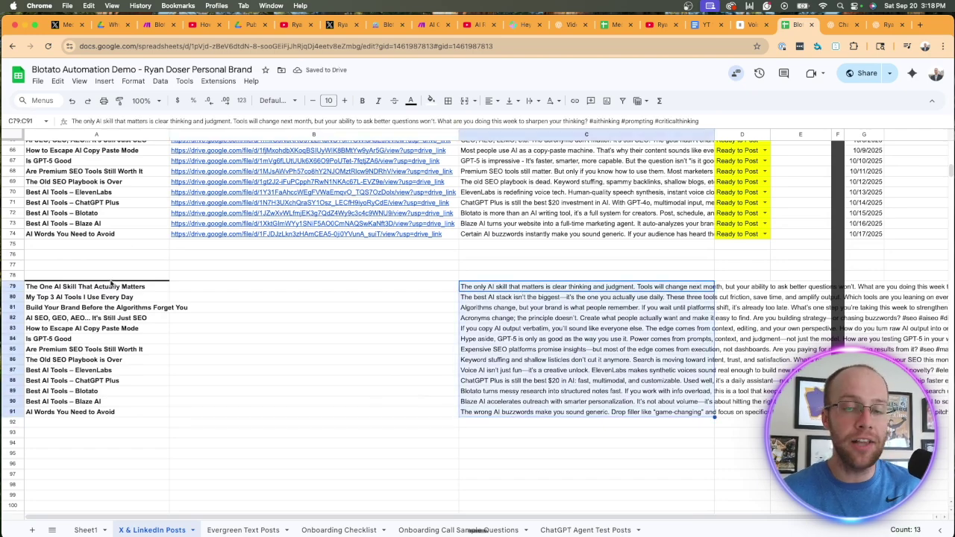
pyautogui.click(621, 319)
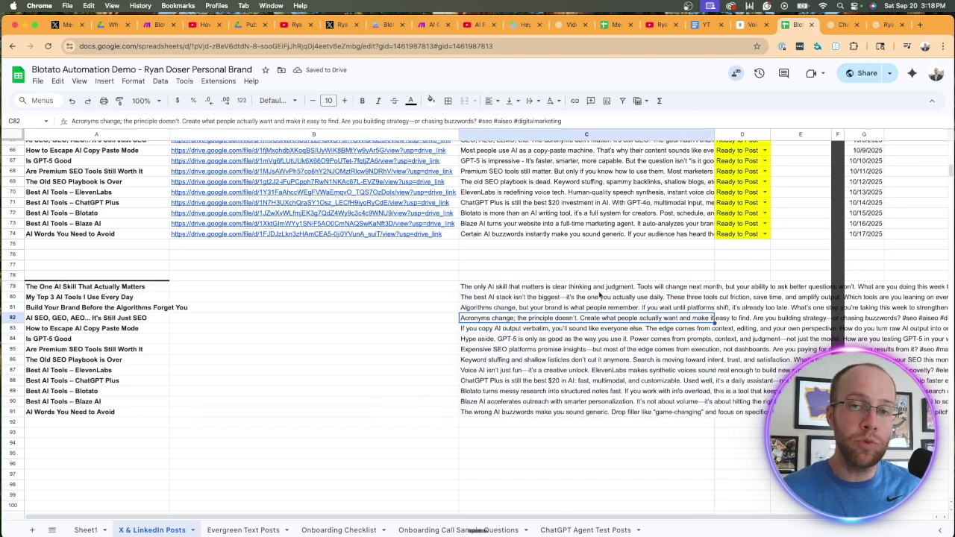
pyautogui.doubleClick(593, 287)
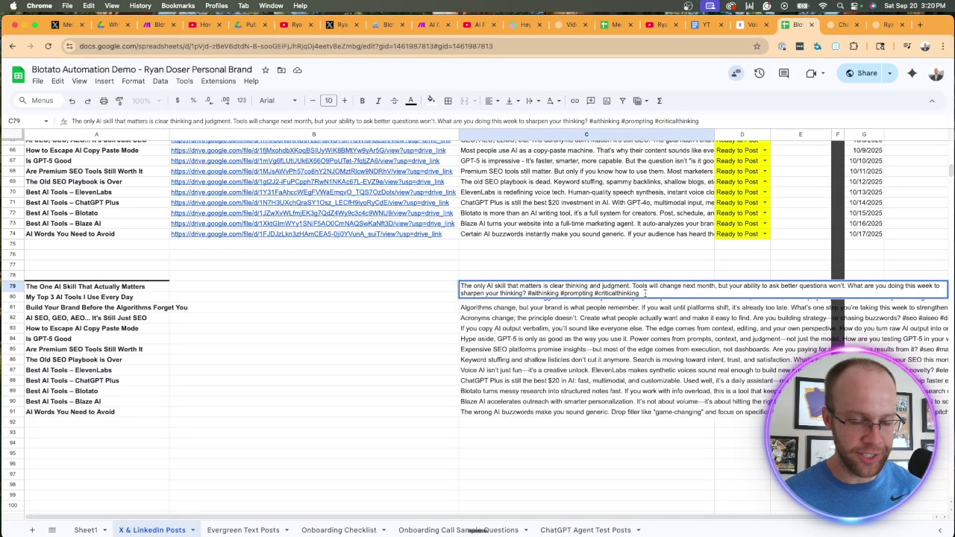
# Step: Copy the hashtag-free captions from the chat and select the old hashtagged captions in column C
pyautogui.click(838, 27)
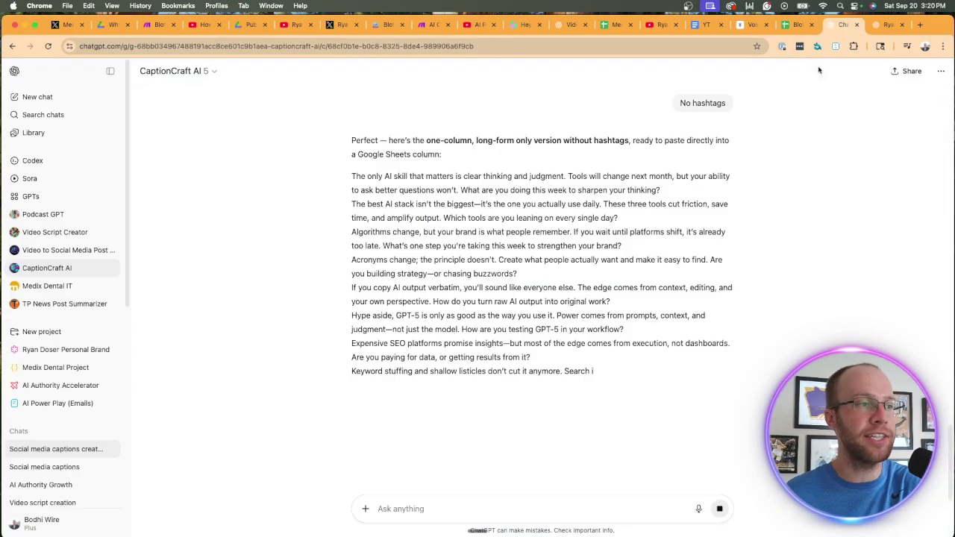
pyautogui.scroll(-5, 594, 362)
pyautogui.moveTo(594, 362); pyautogui.dragTo(354, 197)
pyautogui.press('super+c')
pyautogui.click(797, 25)
pyautogui.click(524, 414)
pyautogui.moveTo(510, 288); pyautogui.dragTo(513, 430)
# Step: Replace the old captions with the hashtag-free ones pasted at C79, checking C88 and C91
pyautogui.press('Delete')
pyautogui.click(496, 331)
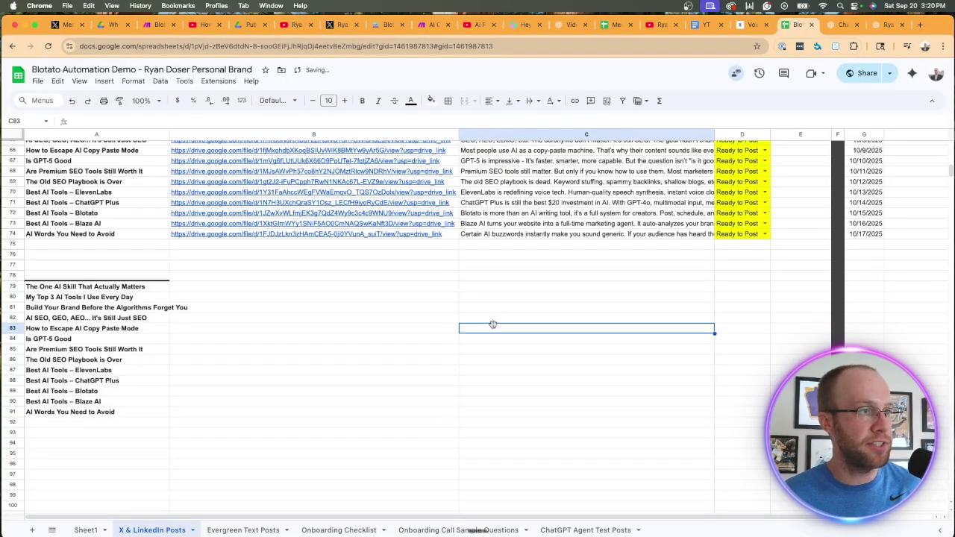
pyautogui.click(484, 285)
pyautogui.press('super+v')
pyautogui.click(472, 453)
pyautogui.click(472, 413)
pyautogui.click(505, 379)
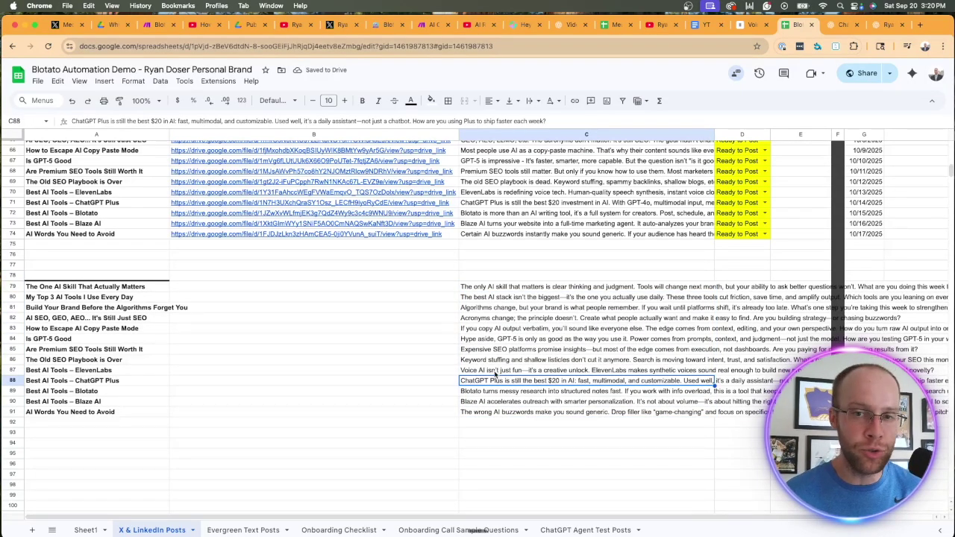
# Step: Empty the captions in C79:C91 again and return to the ChatGPT chat
pyautogui.scroll(15, 495, 376)
pyautogui.moveTo(96, 173); pyautogui.dragTo(93, 340)
pyautogui.click(92, 319)
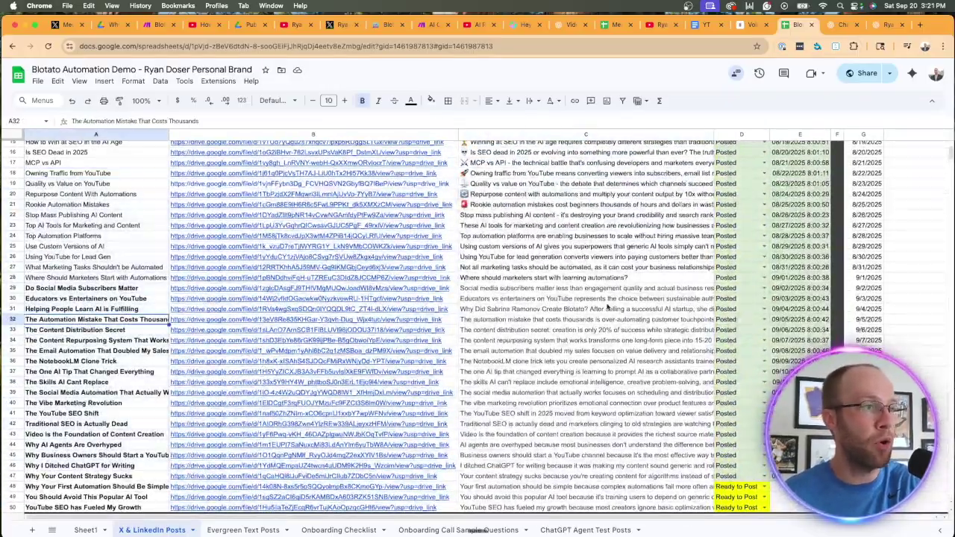
pyautogui.scroll(-15, 608, 306)
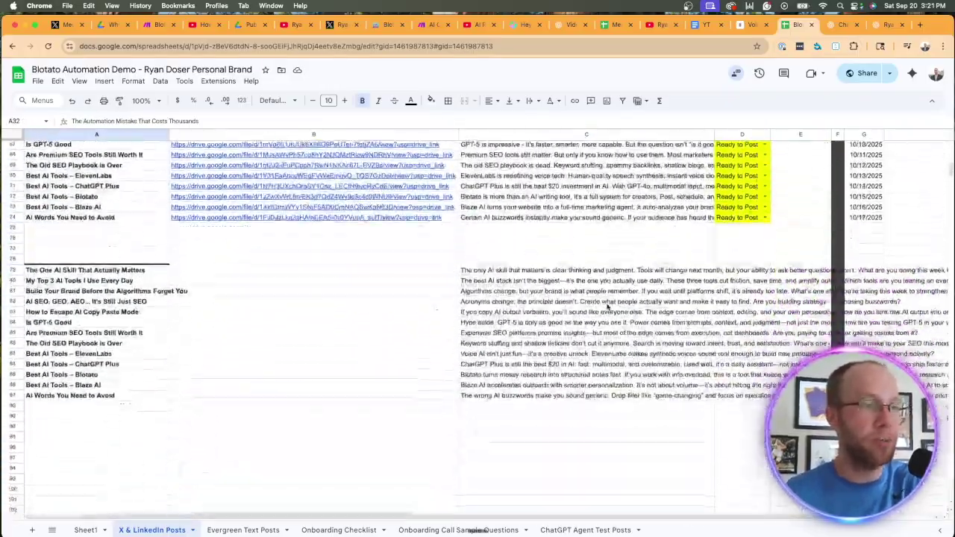
pyautogui.moveTo(567, 255); pyautogui.dragTo(554, 381)
pyautogui.press('Delete')
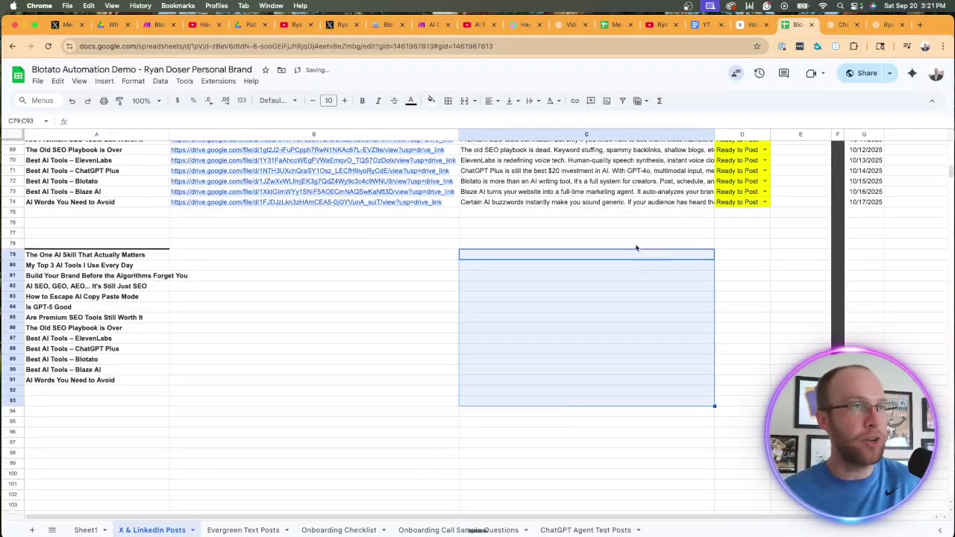
pyautogui.click(843, 25)
# Step: Show the Update Google Sheets chat's first prompt, highlighting it from the spreadsheet link onward
pyautogui.click(883, 24)
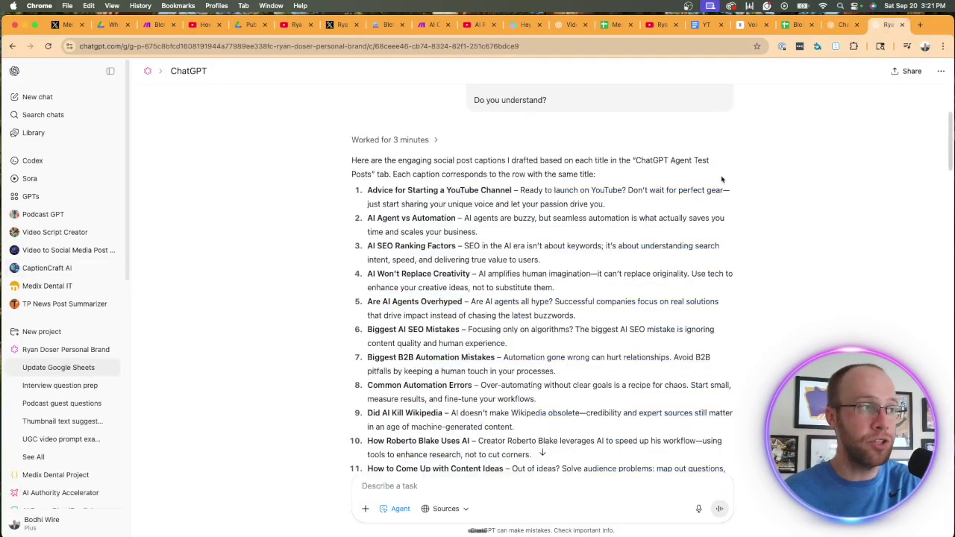
pyautogui.scroll(5, 722, 179)
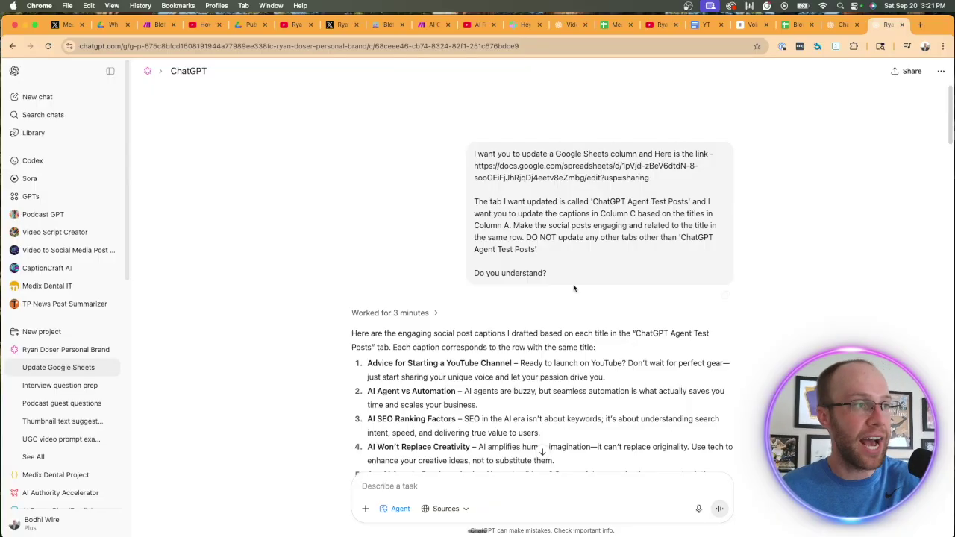
pyautogui.moveTo(571, 282); pyautogui.dragTo(454, 153)
pyautogui.click(558, 216)
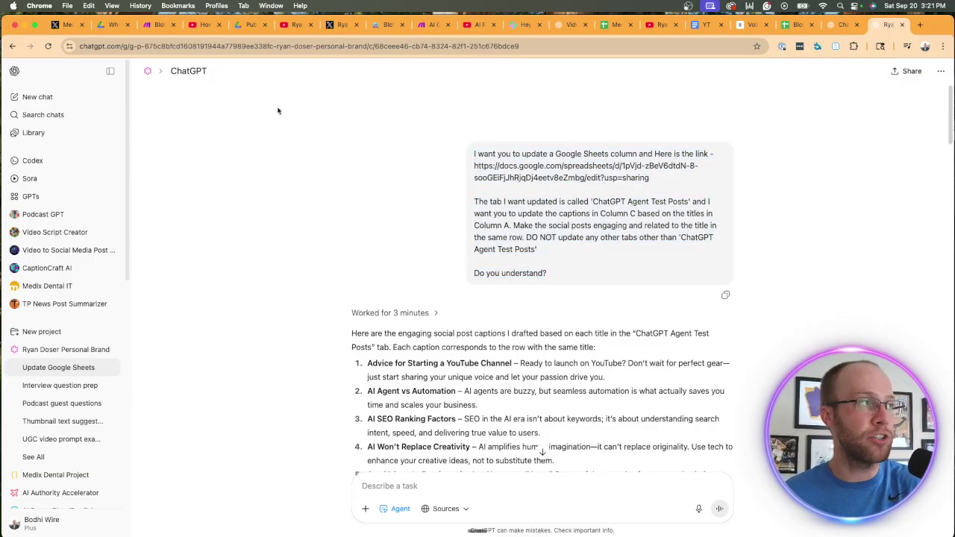
# Step: Turn on Agent mode in the personal brand project, then reopen Update Google Sheets and highlight its link
pyautogui.click(63, 352)
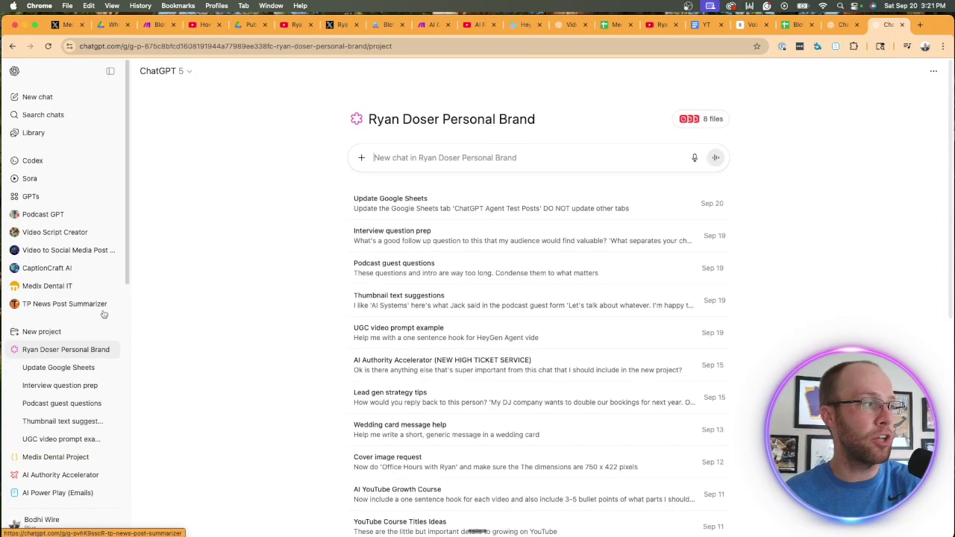
pyautogui.click(362, 158)
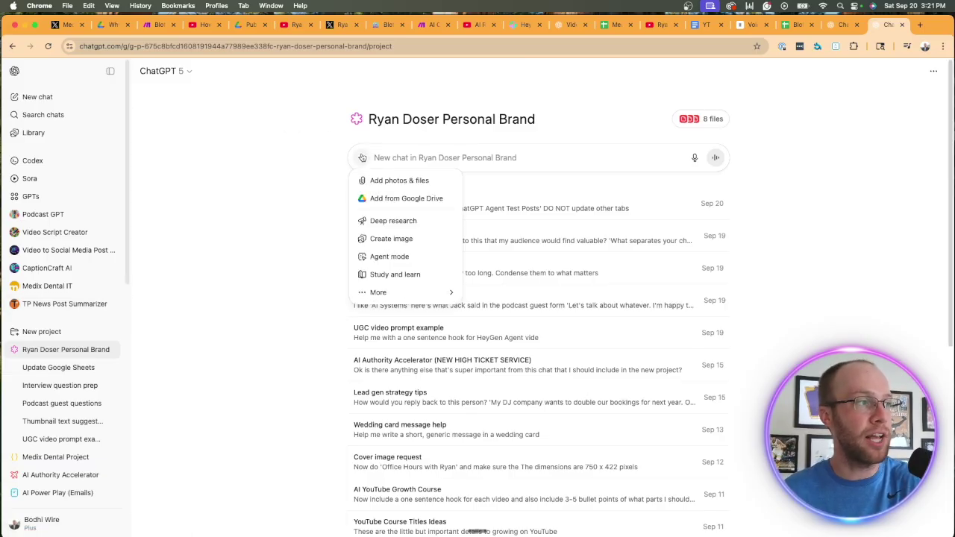
pyautogui.click(408, 257)
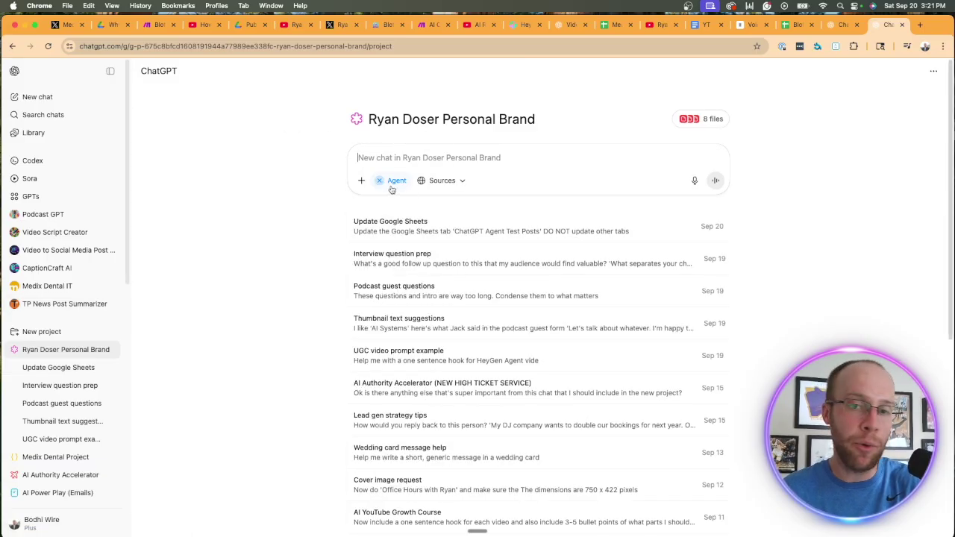
pyautogui.click(59, 367)
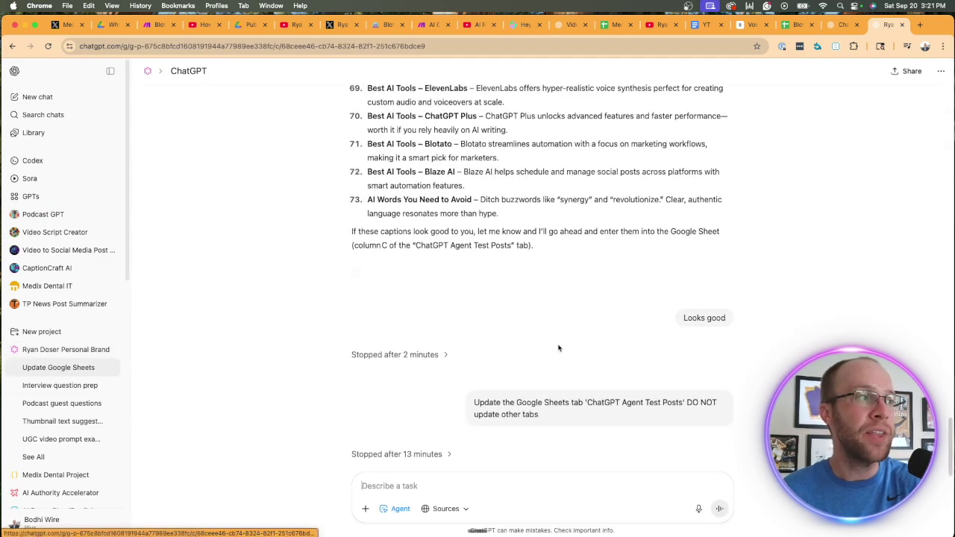
pyautogui.scroll(15, 565, 336)
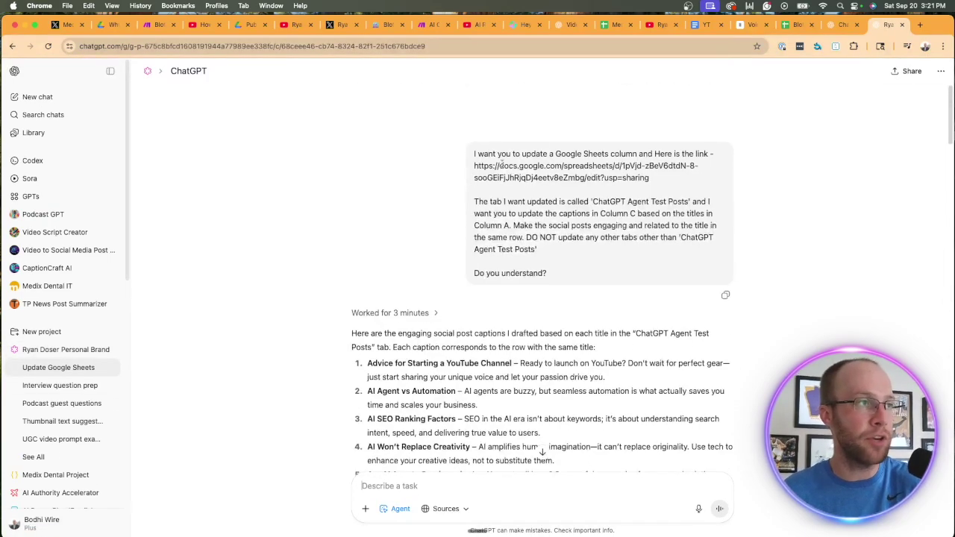
pyautogui.moveTo(474, 154)
pyautogui.mouseDown()
pyautogui.moveTo(638, 165)
pyautogui.moveTo(666, 183)
pyautogui.moveTo(474, 165)
pyautogui.mouseUp()
# Step: Copy the spreadsheet's editor-access share link from the Share dialog and return to the ChatGPT chat
pyautogui.click(667, 183)
pyautogui.click(795, 24)
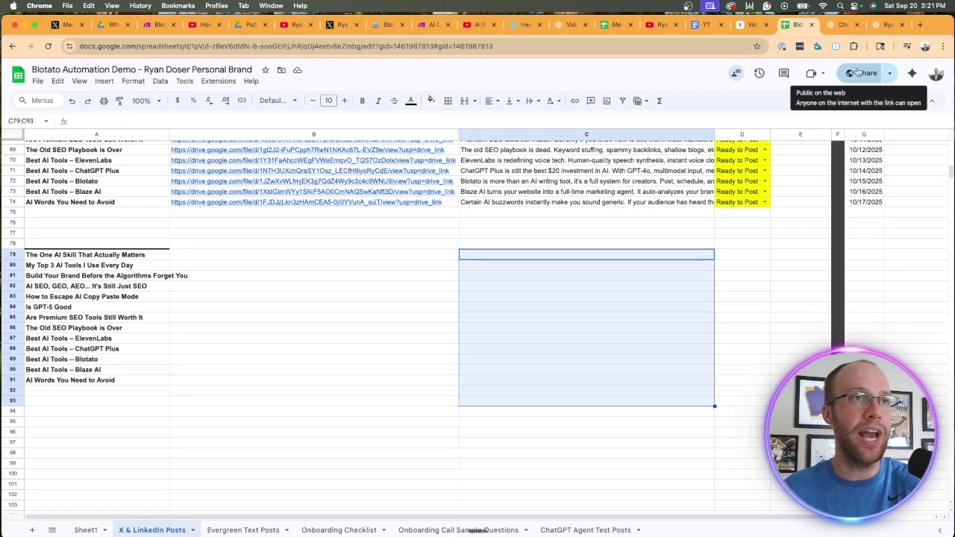
pyautogui.click(858, 72)
pyautogui.click(395, 401)
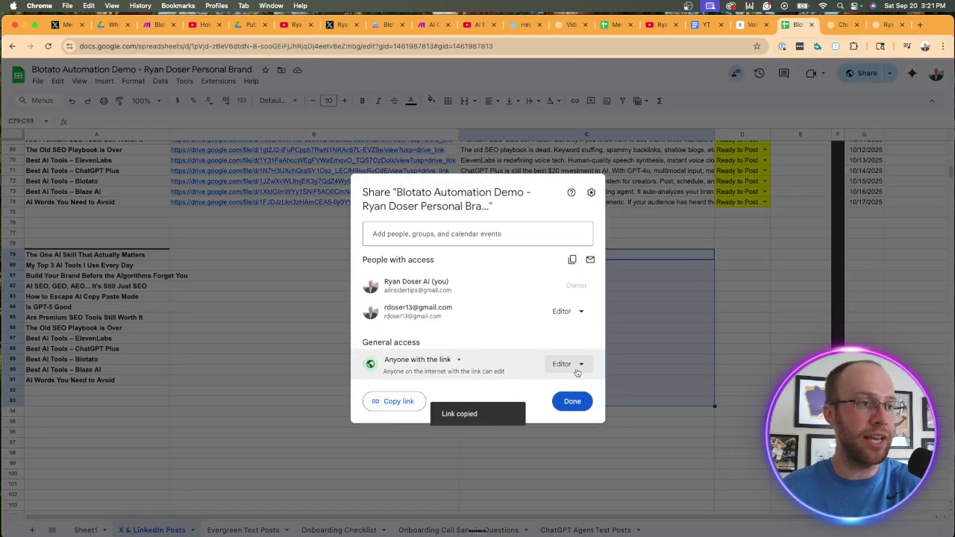
pyautogui.click(691, 359)
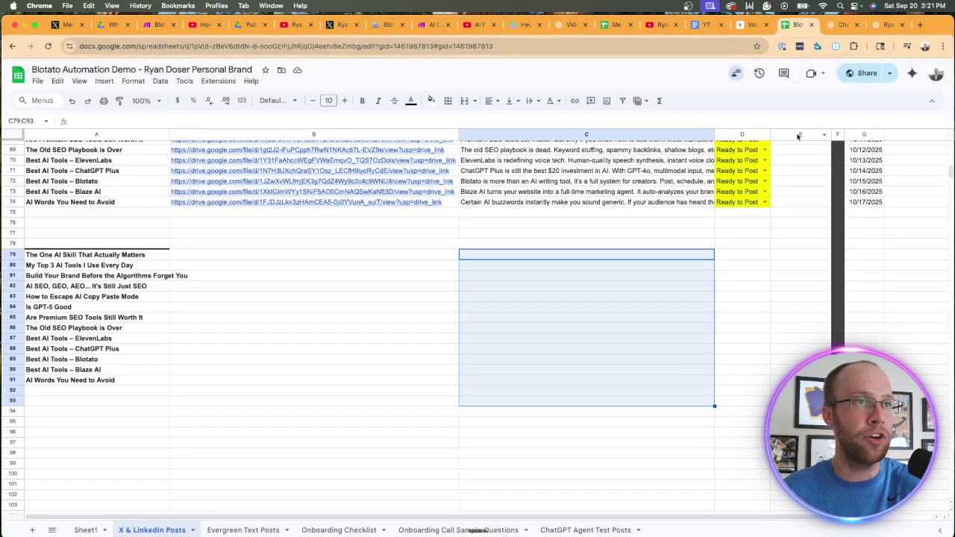
pyautogui.click(884, 27)
pyautogui.click(591, 199)
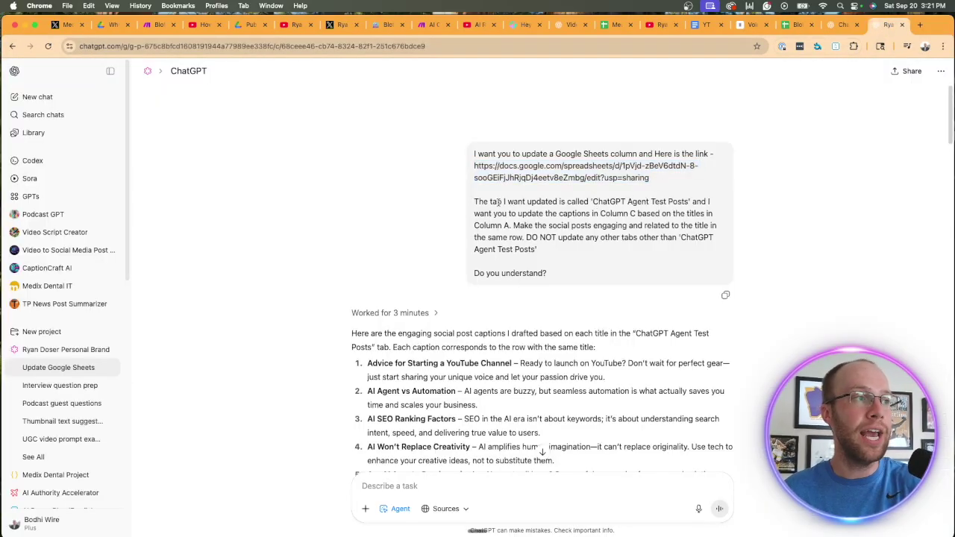
# Step: Highlight the prompt sentences naming the 'ChatGPT Agent Test Posts' tab and column C caption instruction
pyautogui.moveTo(490, 203); pyautogui.dragTo(584, 217)
pyautogui.click(593, 221)
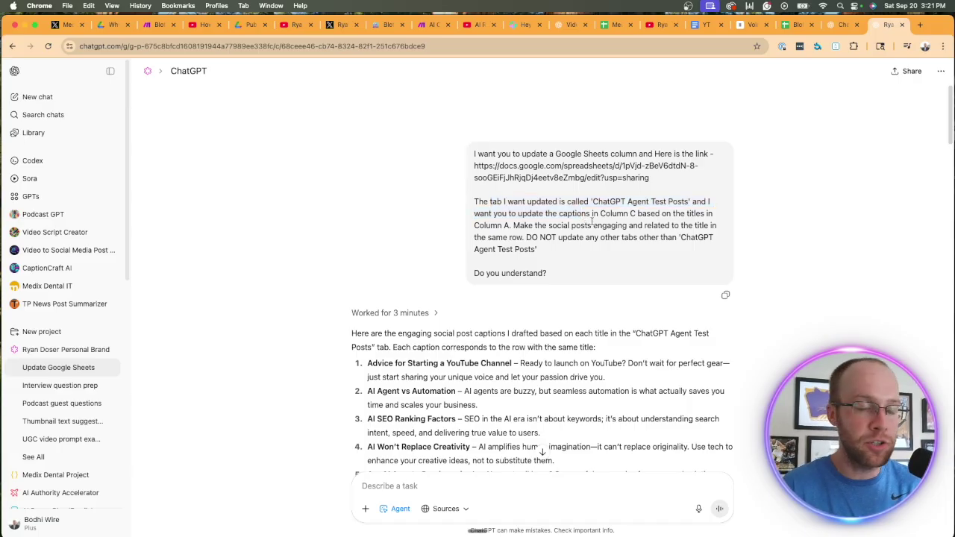
pyautogui.moveTo(559, 255); pyautogui.dragTo(475, 201)
pyautogui.click(580, 241)
# Step: Scroll the agent's drafted caption list to item 73, then go back to the sheet at C69
pyautogui.scroll(-5, 580, 241)
pyautogui.moveTo(597, 375); pyautogui.dragTo(633, 299)
pyautogui.click(633, 298)
pyautogui.scroll(-1, 631, 297)
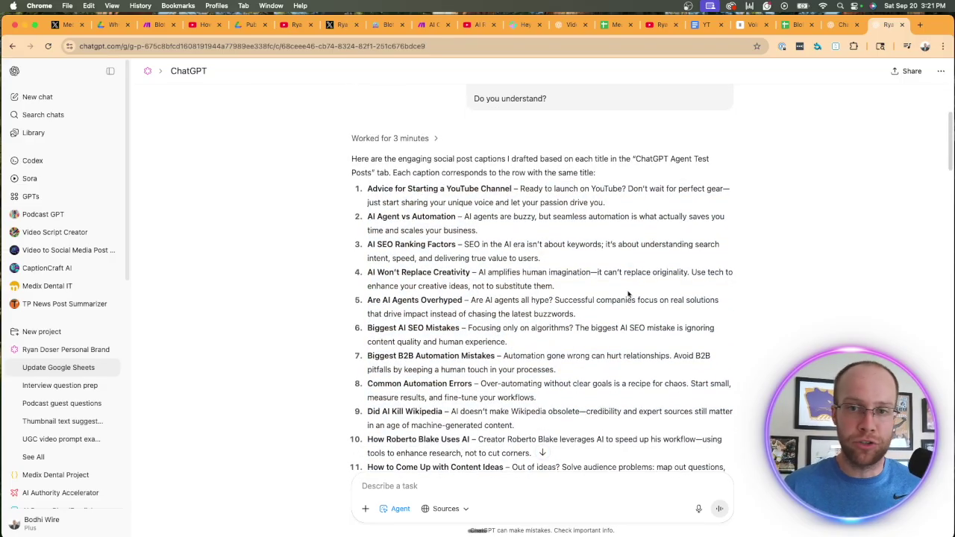
pyautogui.scroll(-15, 629, 295)
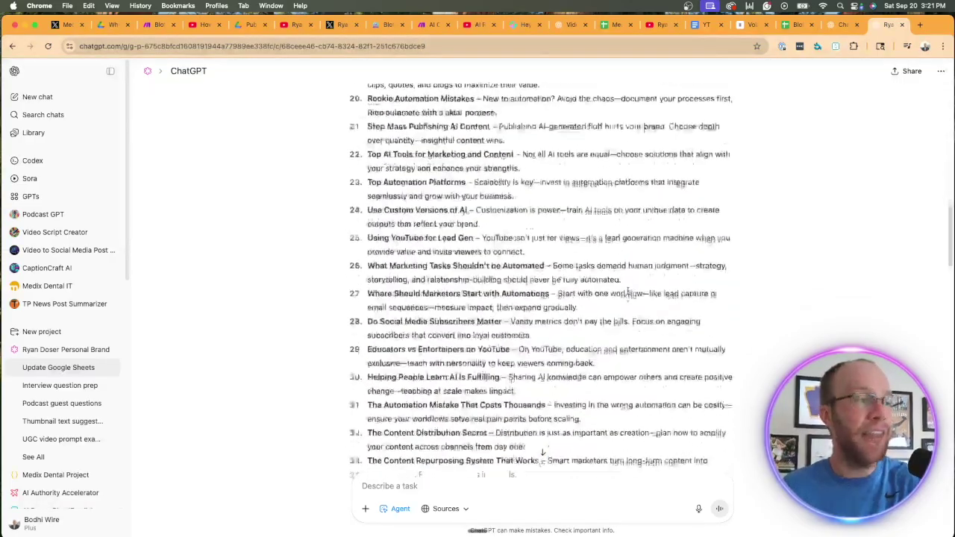
pyautogui.scroll(-15, 629, 295)
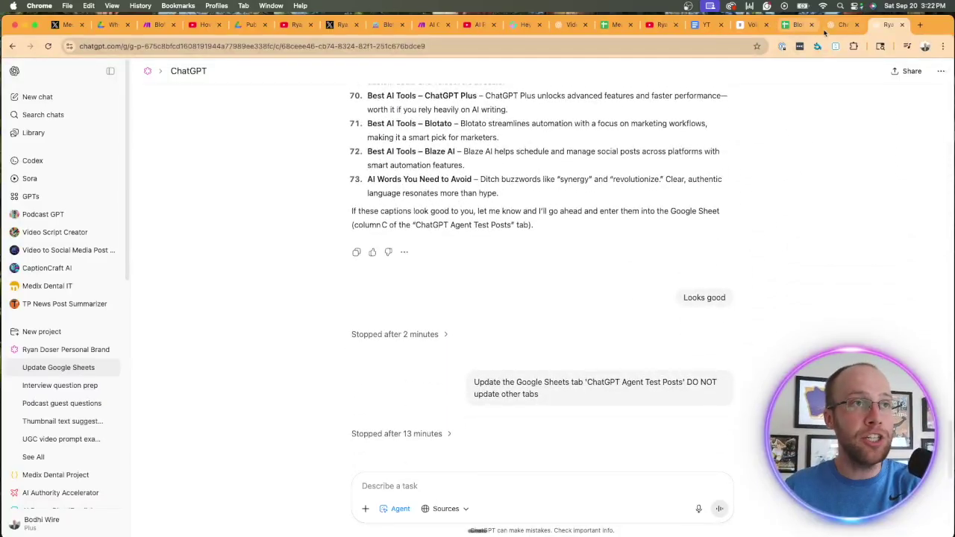
pyautogui.hotkey('ctrl', 'shift', 'Tab')
pyautogui.hotkey('ctrl', 'shift', 'Tab')
pyautogui.hotkey('ctrl', 'z')
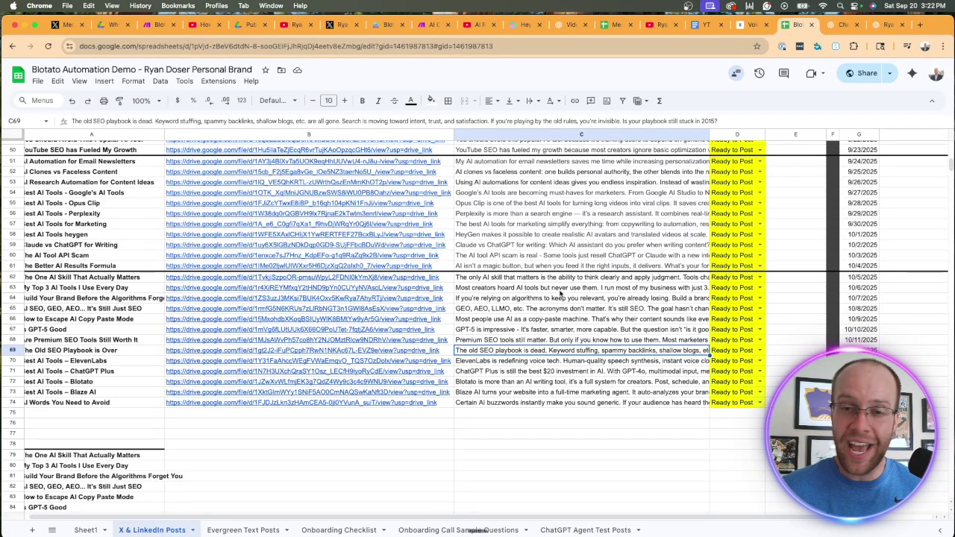
# Step: Compare the full caption in C66 with its title in A66, glancing at both ChatGPT chats
pyautogui.scroll(-5, 556, 293)
pyautogui.click(847, 25)
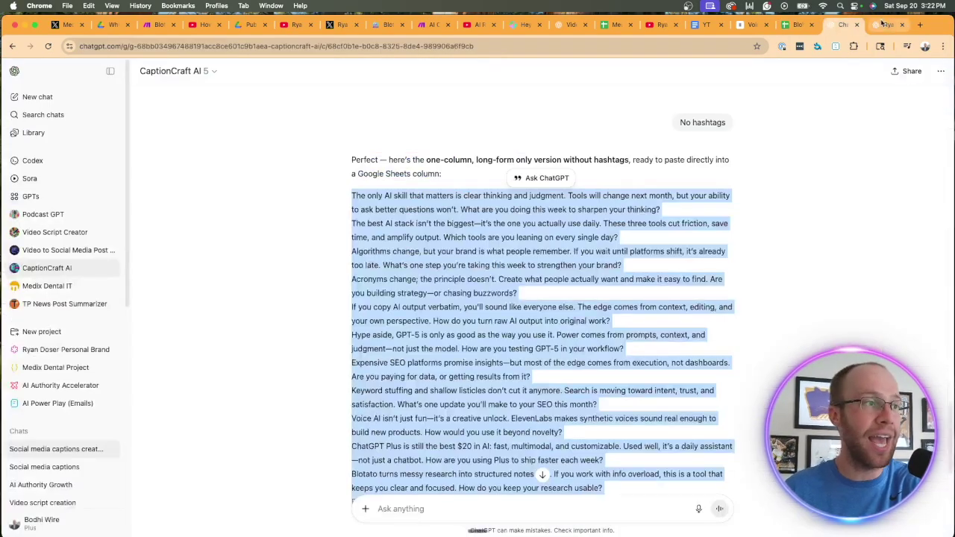
pyautogui.click(887, 25)
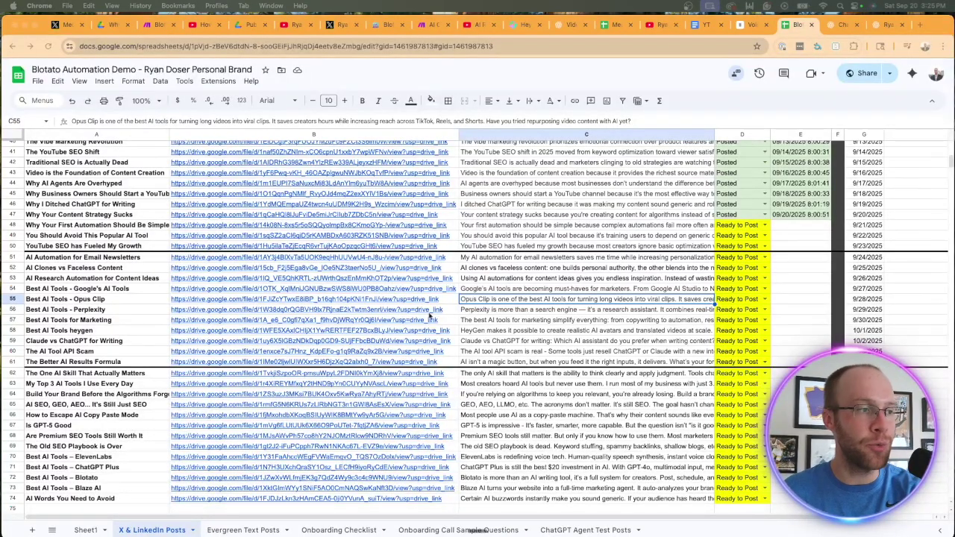
pyautogui.scroll(-5, 541, 267)
pyautogui.click(542, 265)
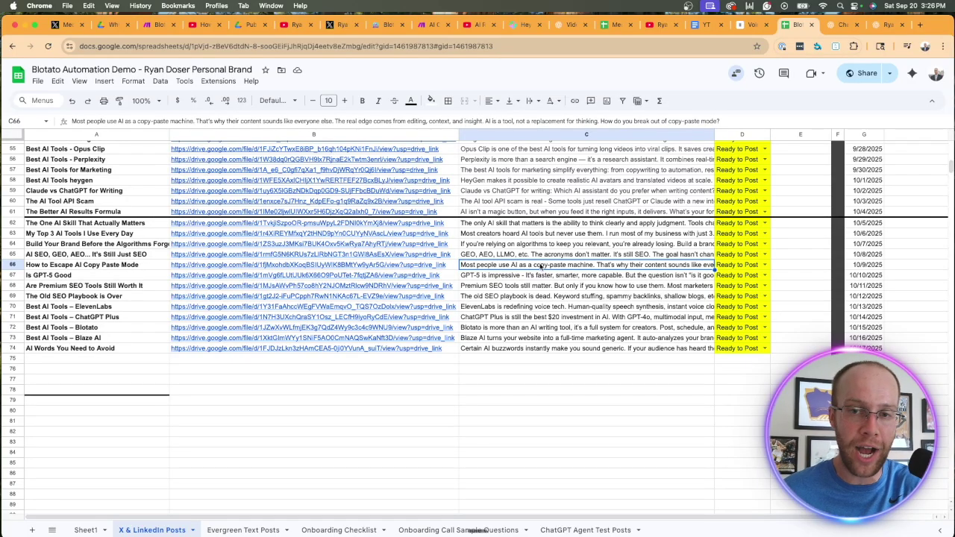
pyautogui.doubleClick(541, 267)
pyautogui.click(142, 267)
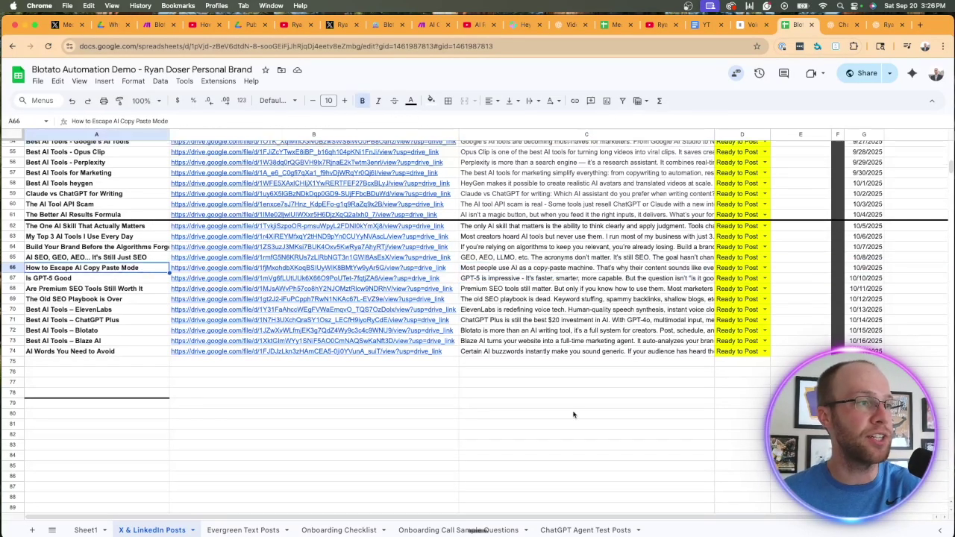
pyautogui.scroll(1, 575, 415)
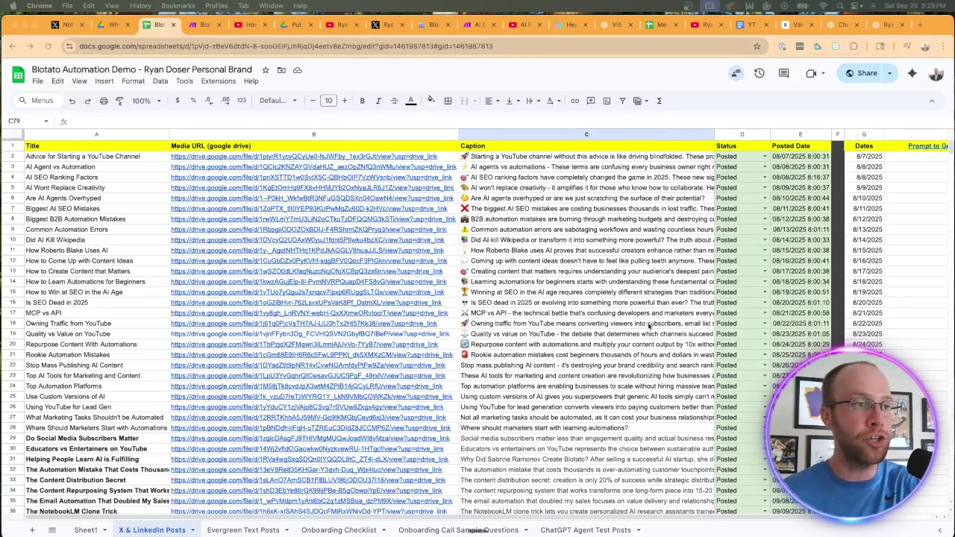
# Step: Display the Make Blotato Social Media Automation scenario scheduled daily at 8:00 AM
pyautogui.scroll(-5, 475, 309)
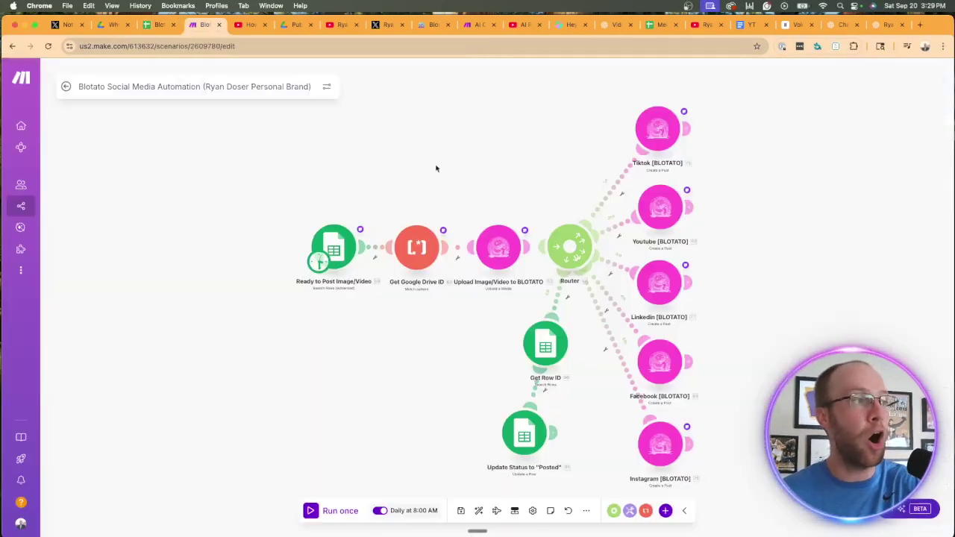
pyautogui.hotkey('ctrl', 'Tab')
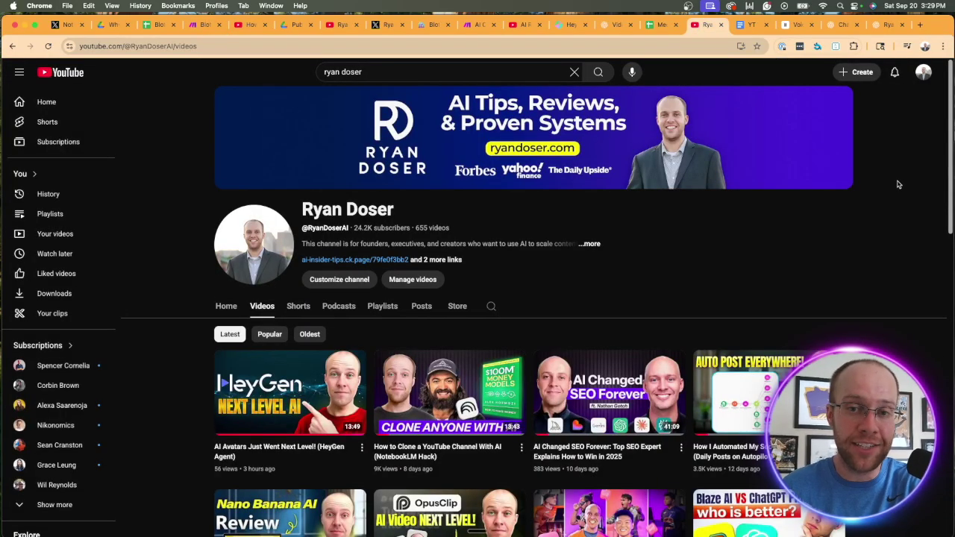
pyautogui.scroll(-1, 899, 184)
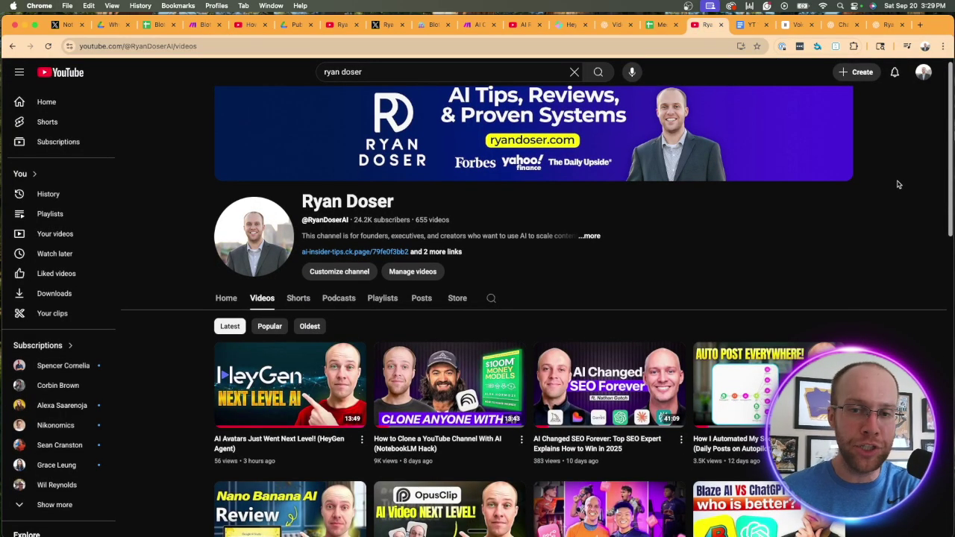